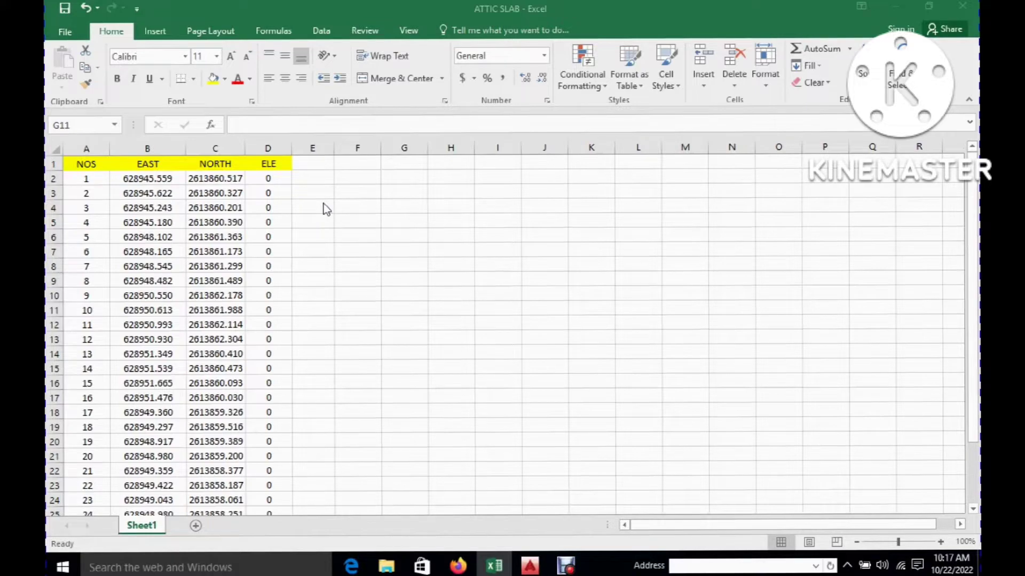
- Prefix the first two point numbers in the NOS column with A and fill the series down to A28 in row 29
scroll(316, 183, down, 3)
scroll(276, 224, up, 3)
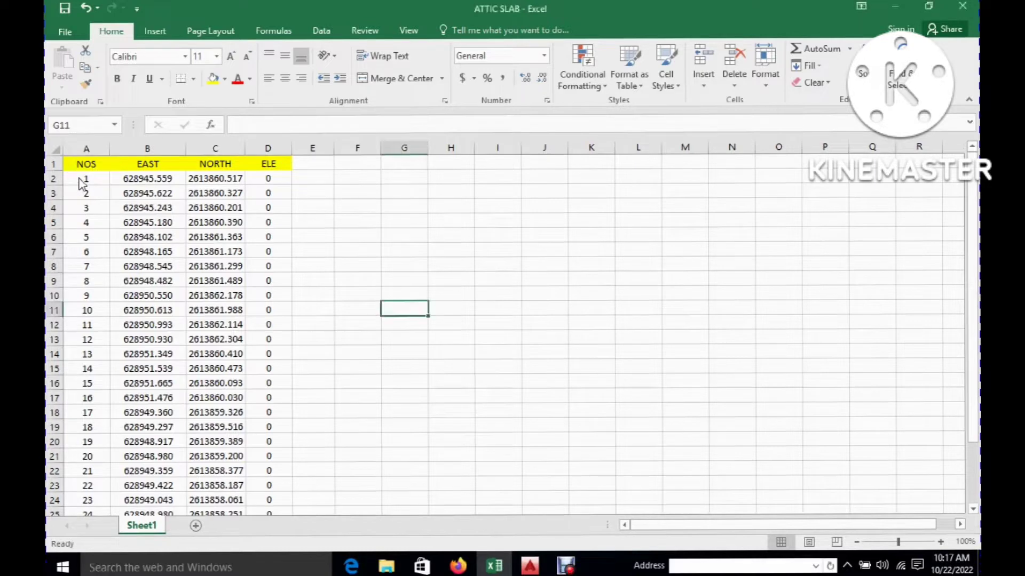
click(81, 184)
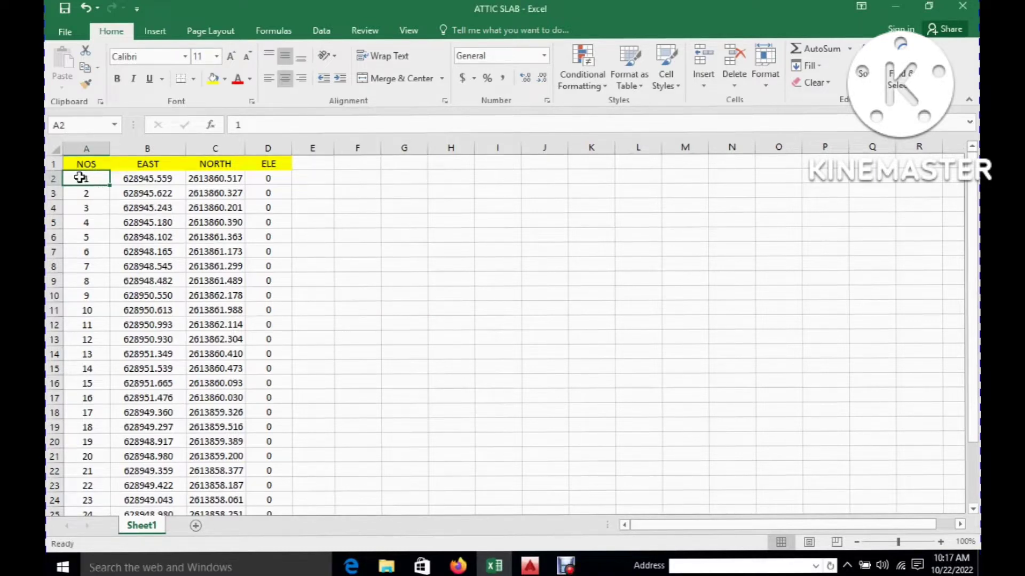
double_click(80, 178)
text(A)
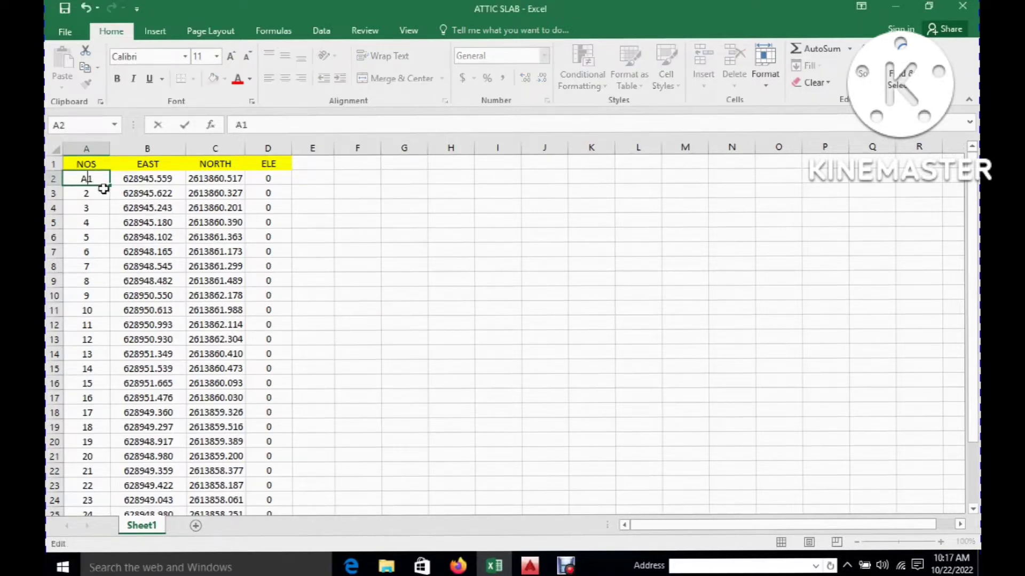
double_click(81, 195)
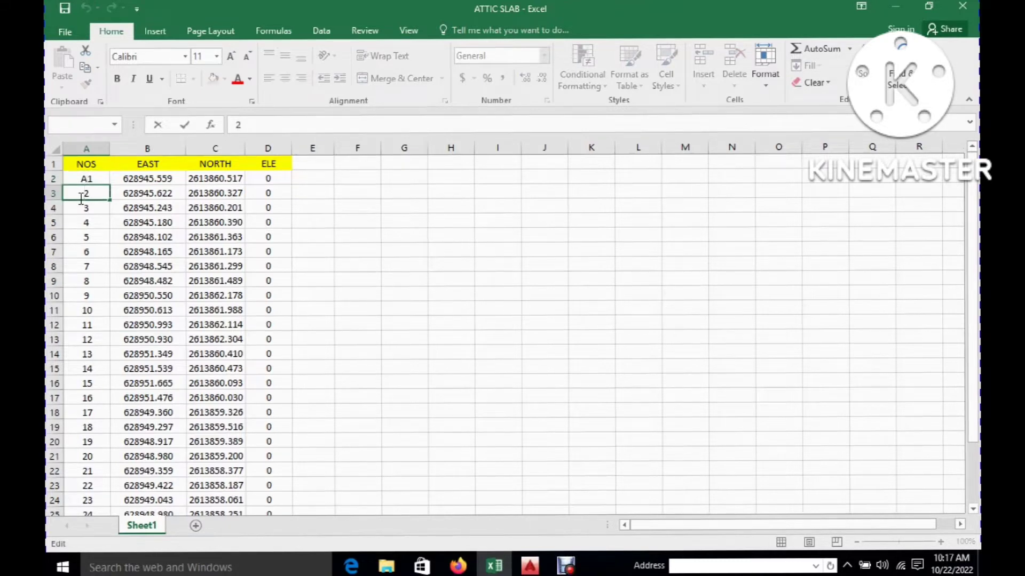
text(A)
drag(104, 178, 88, 485)
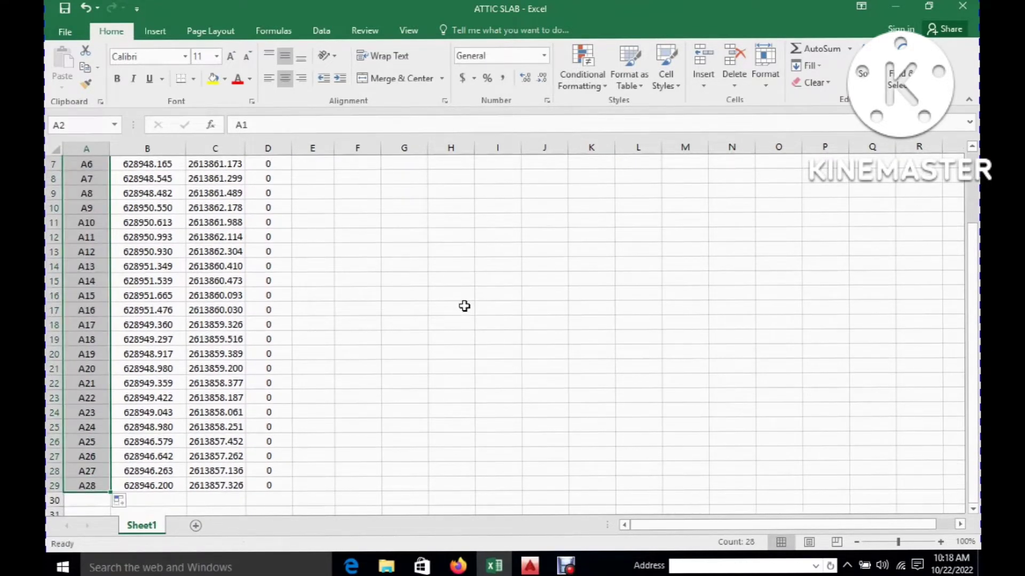
scroll(128, 230, up, 2)
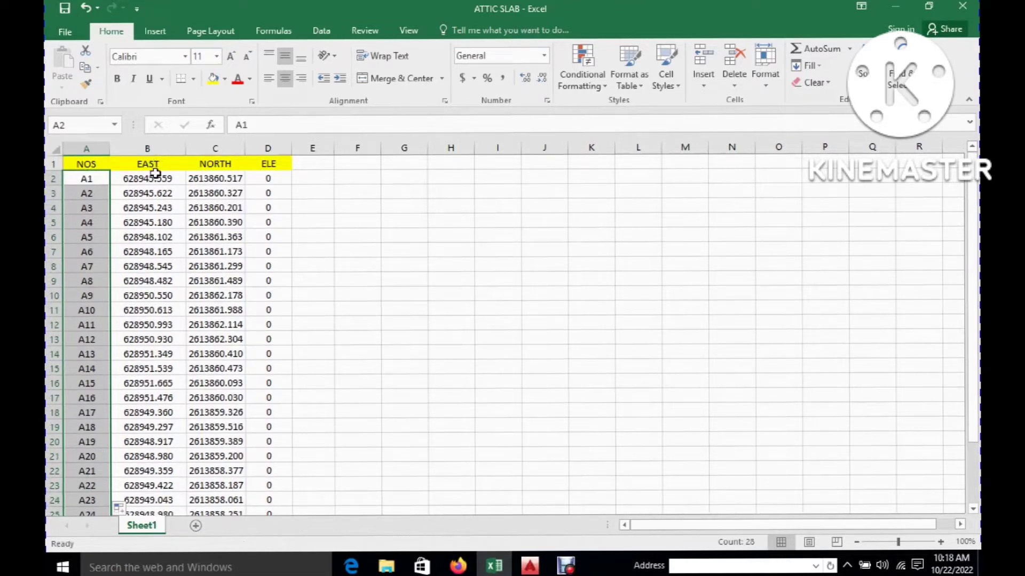
- Move the EAST column out of the table into column G
click(160, 145)
right_click(160, 147)
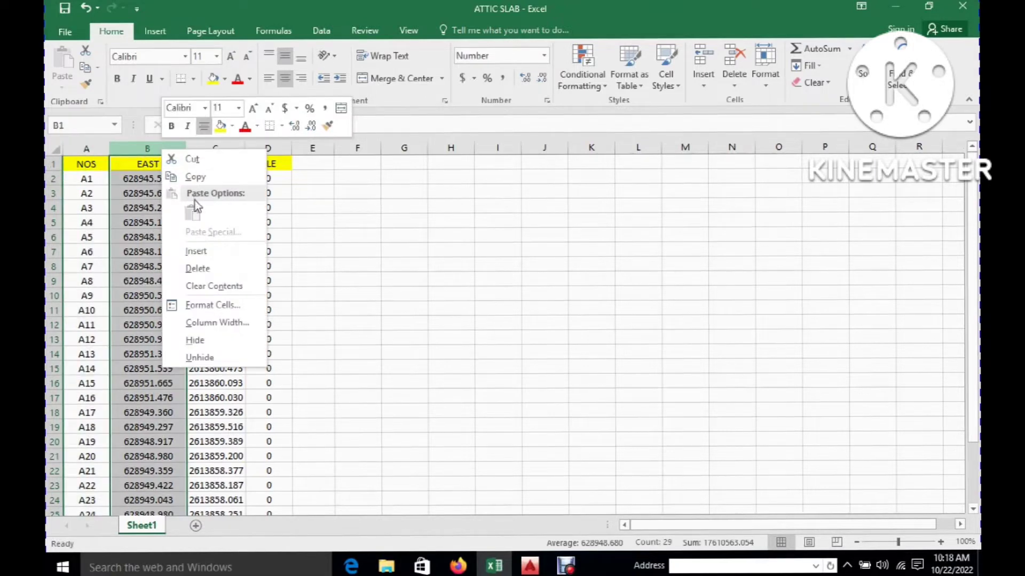
click(202, 171)
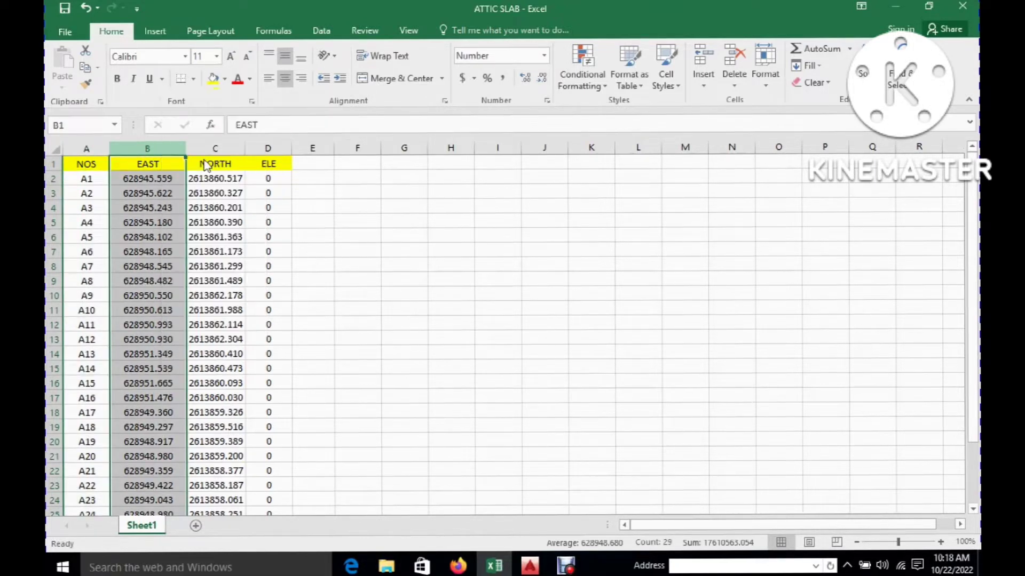
right_click(418, 149)
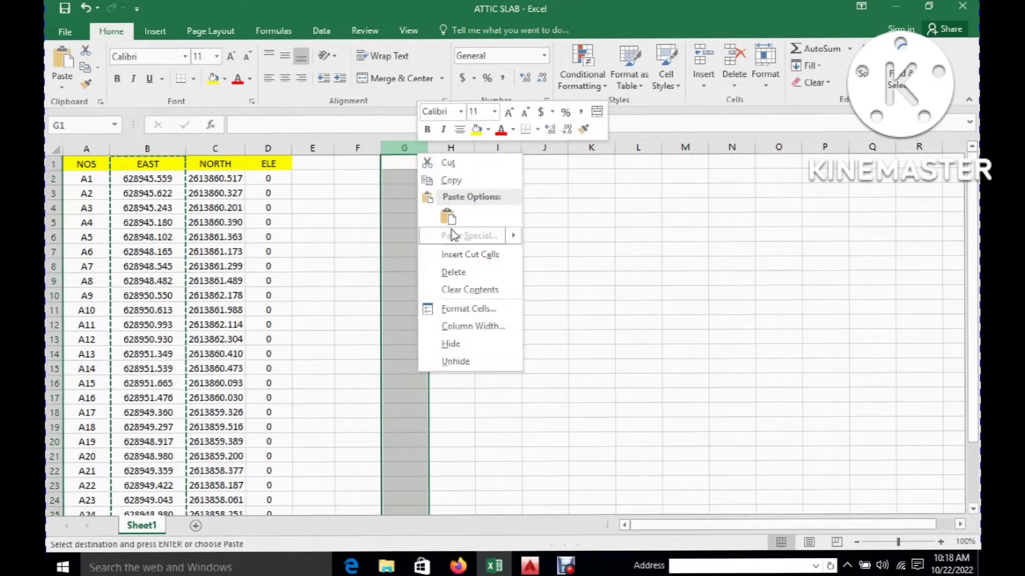
click(449, 217)
click(632, 239)
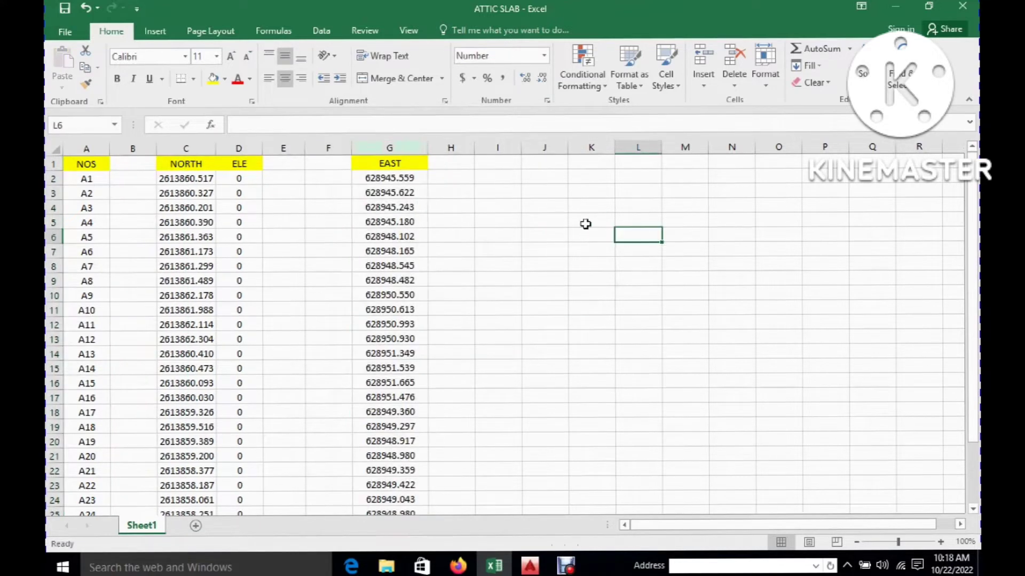
- Move the NORTH column into the empty column B beside the point numbers
click(179, 148)
right_click(180, 149)
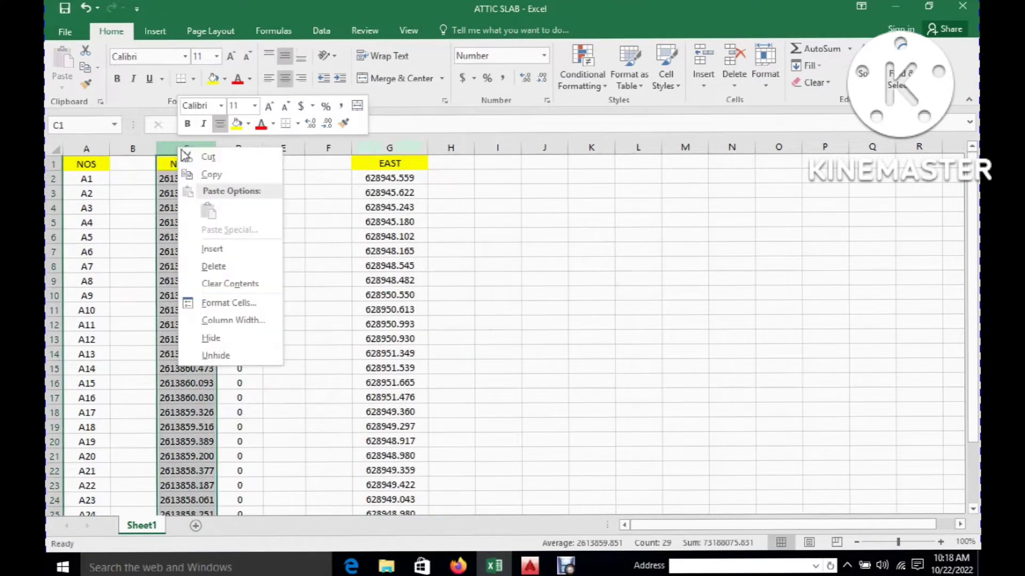
click(209, 158)
click(140, 149)
right_click(140, 150)
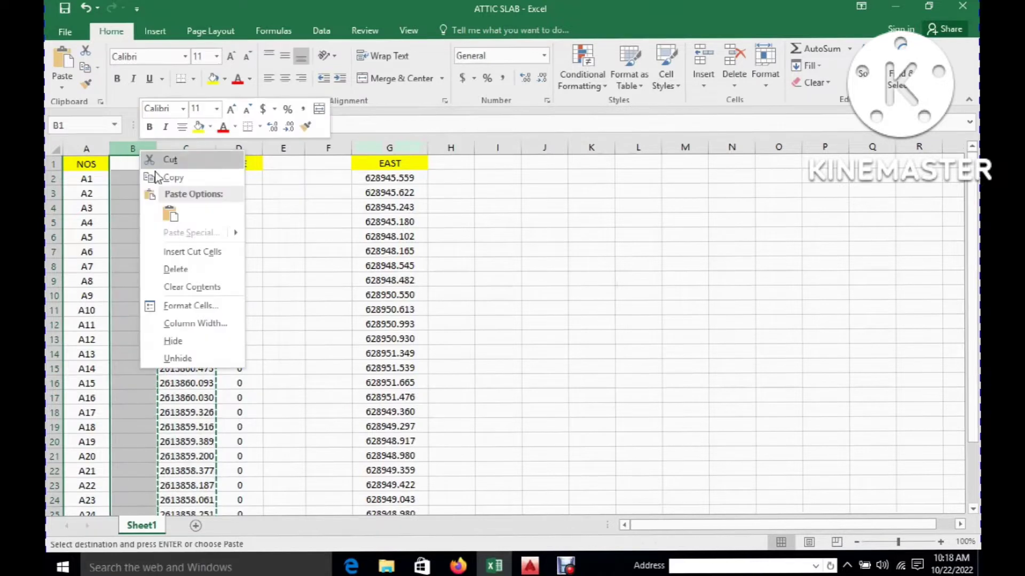
click(170, 210)
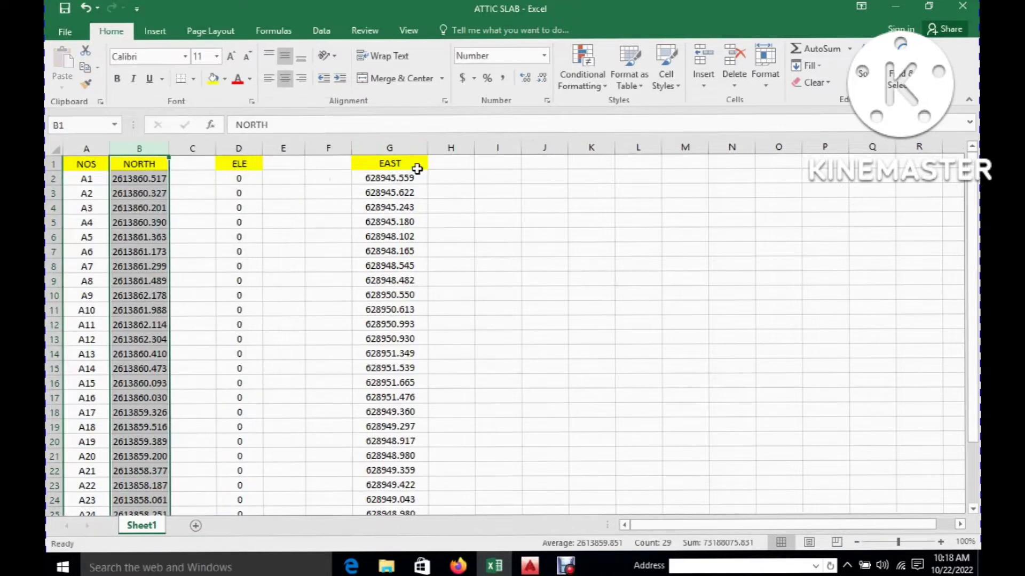
- Move the EAST column from column G into the empty column C, between NORTH and ELE
click(409, 148)
right_click(409, 147)
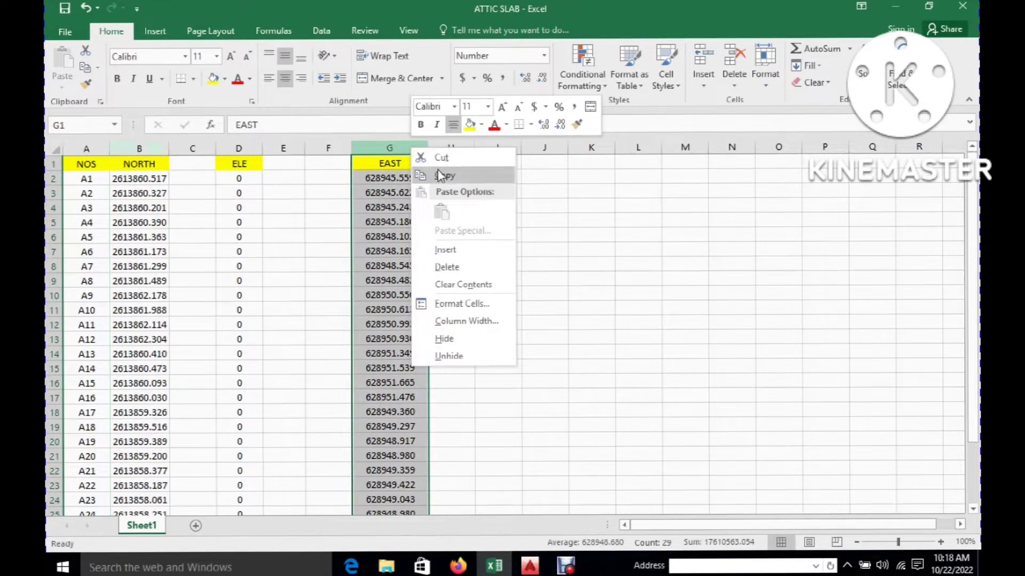
click(449, 159)
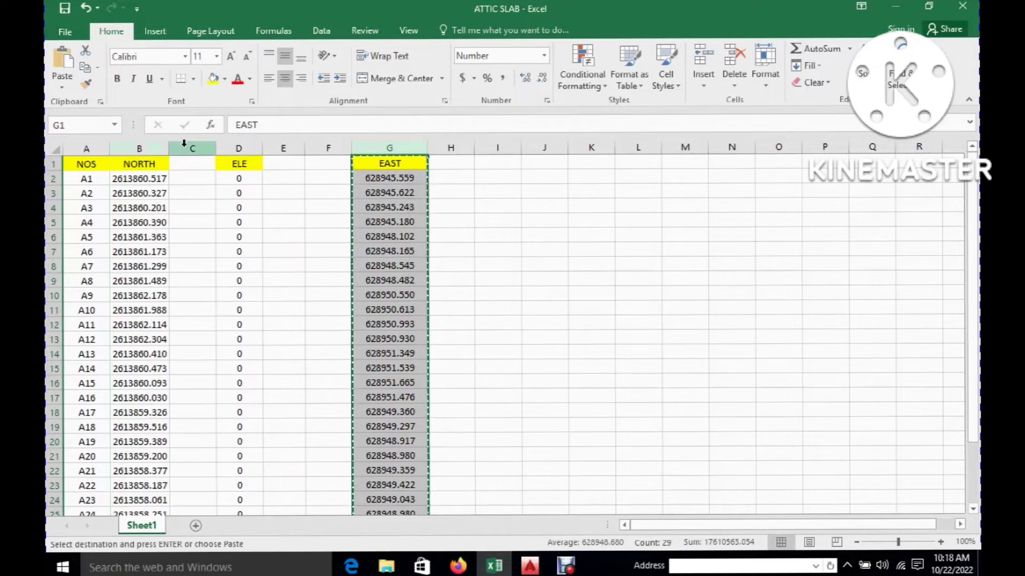
right_click(205, 148)
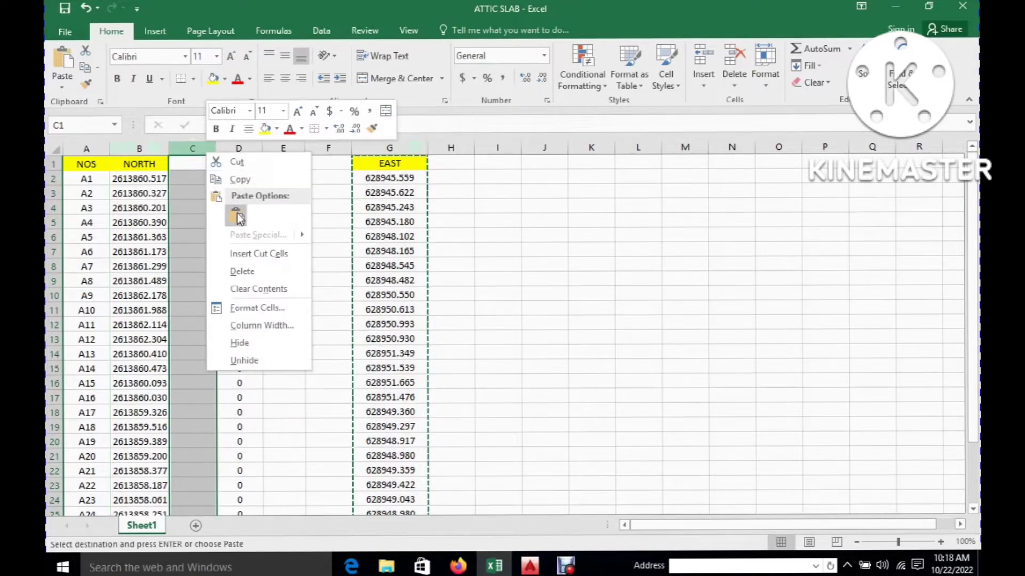
click(236, 213)
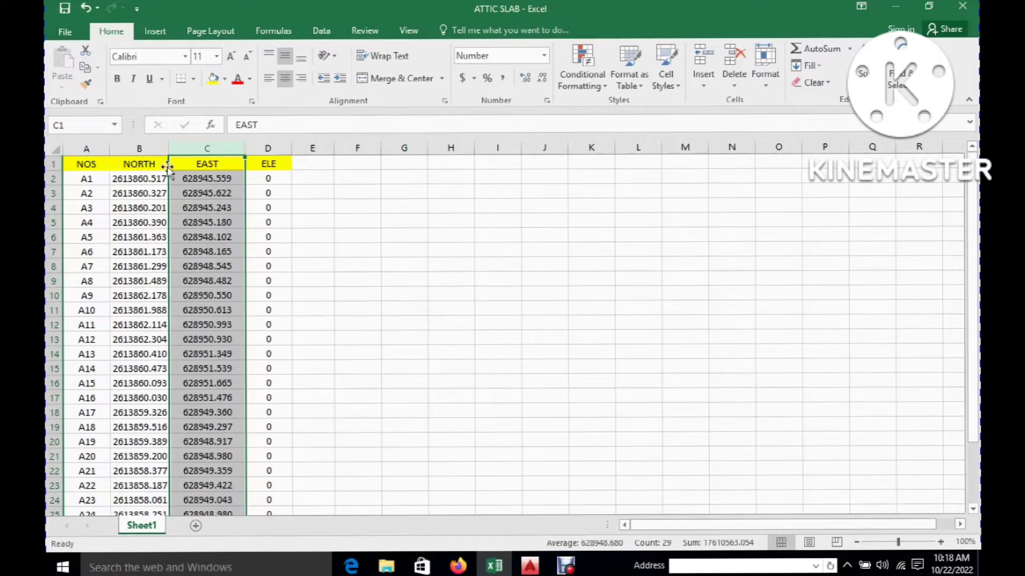
- Replace the ELE heading in cell D1 with LEVEL
click(275, 168)
key(BackSpace)
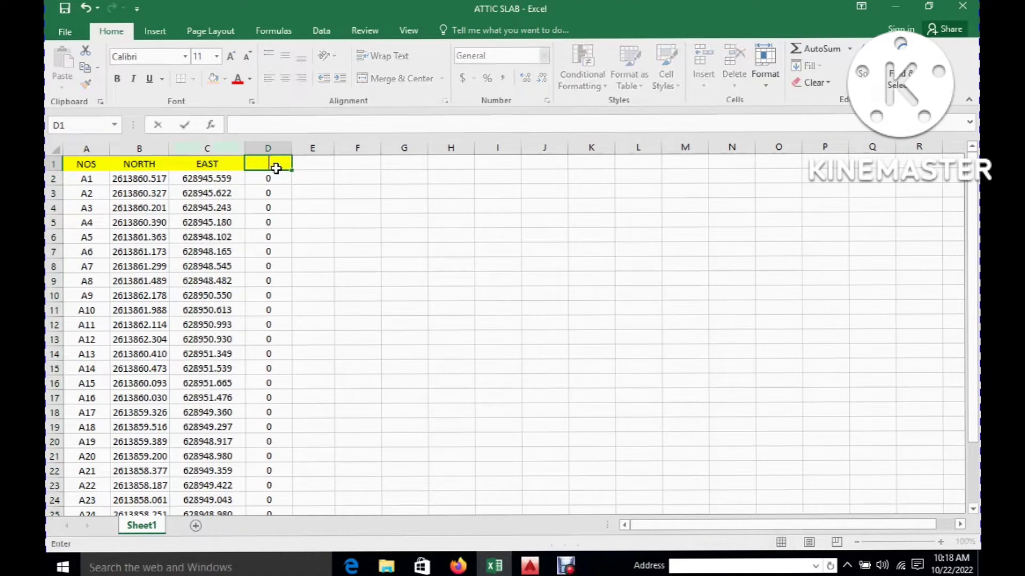
text(LEVES)
key(BackSpace)
text(L)
- Add the headings CODE in cell E1 and REMARK in cell F1
click(316, 165)
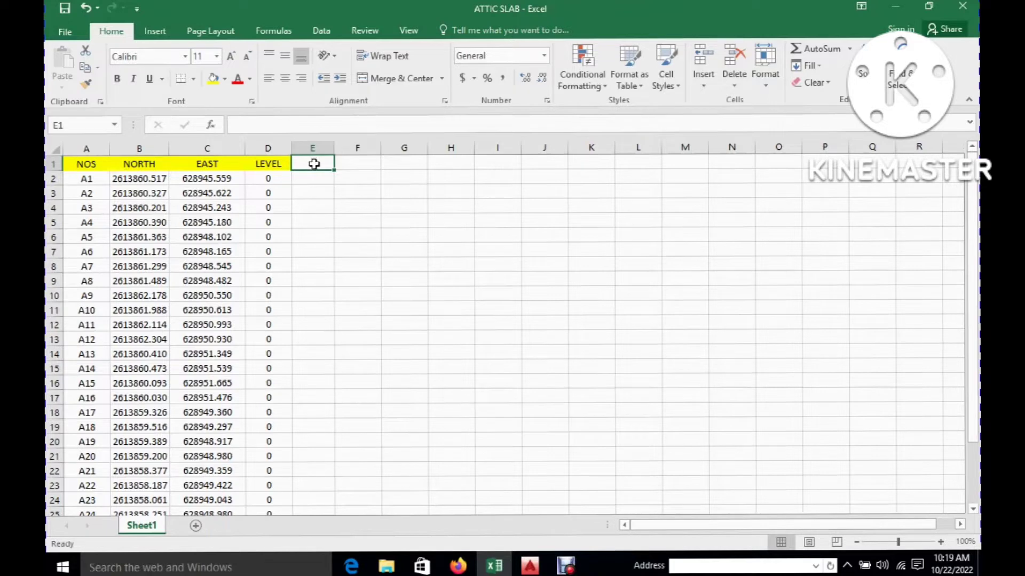
text(CODE)
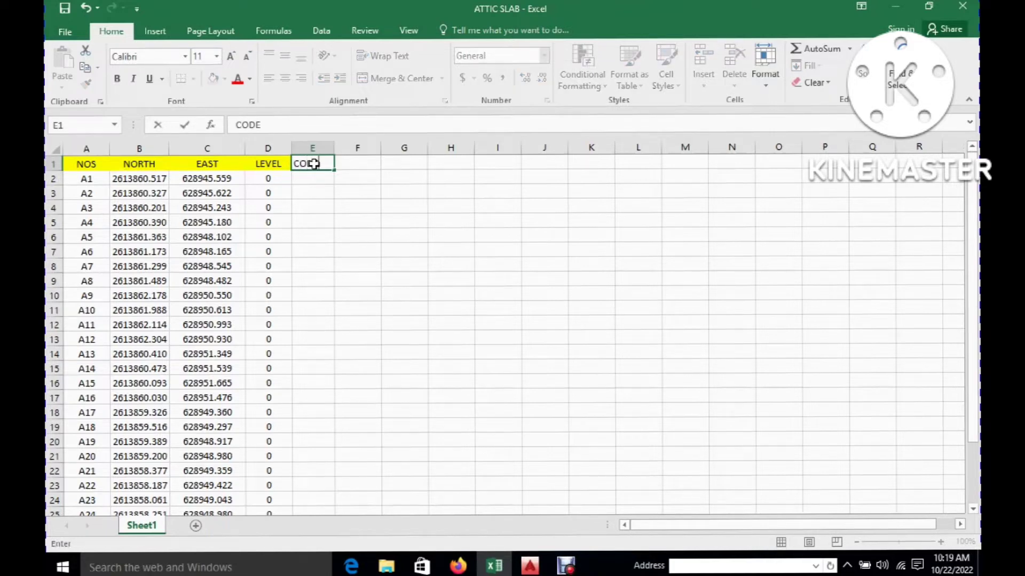
click(363, 161)
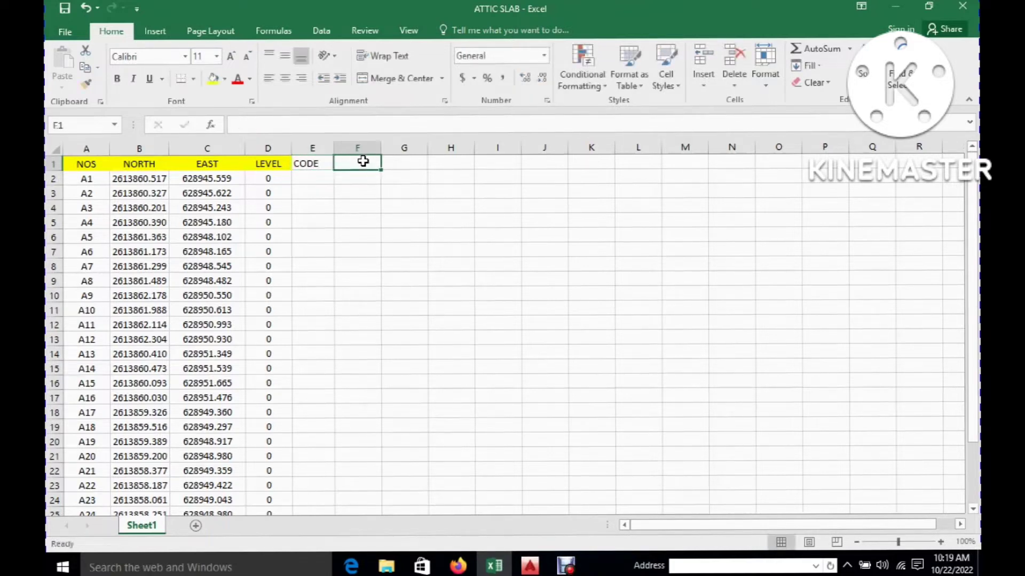
text(RE)
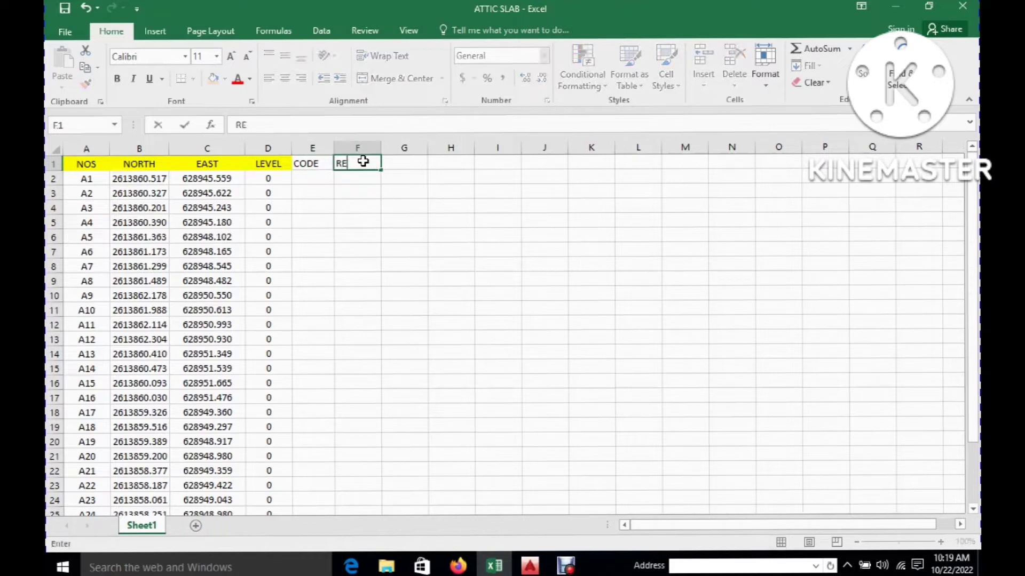
text(MARK)
click(385, 204)
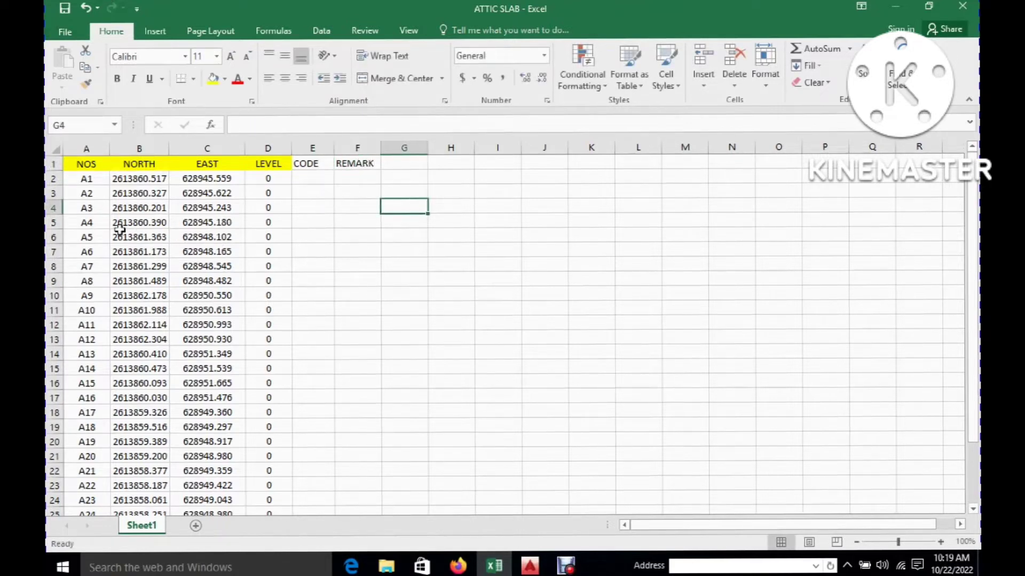
- Enter 100 in the first two LEVEL cells and fill the value down to row 29
click(250, 177)
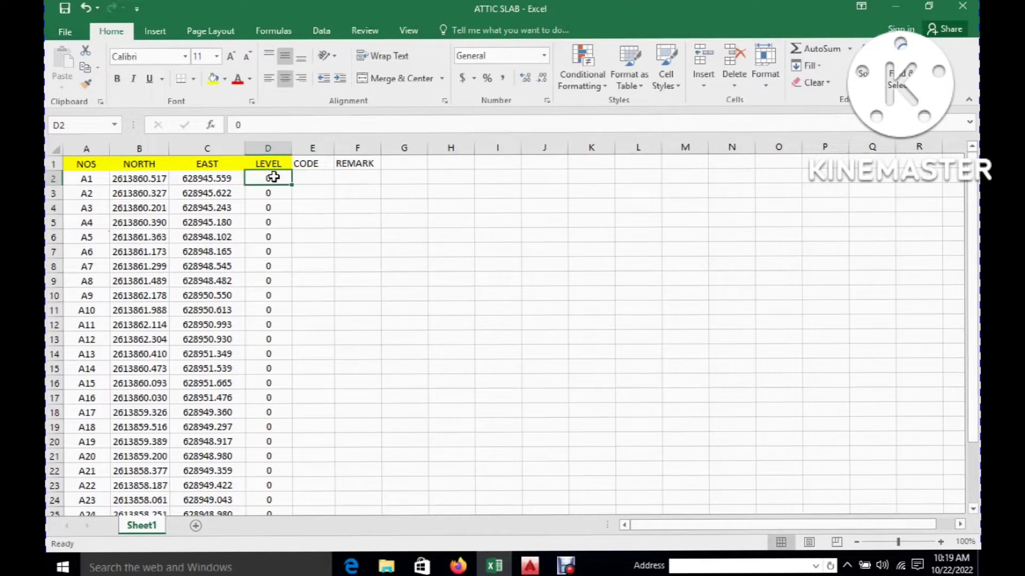
text(100)
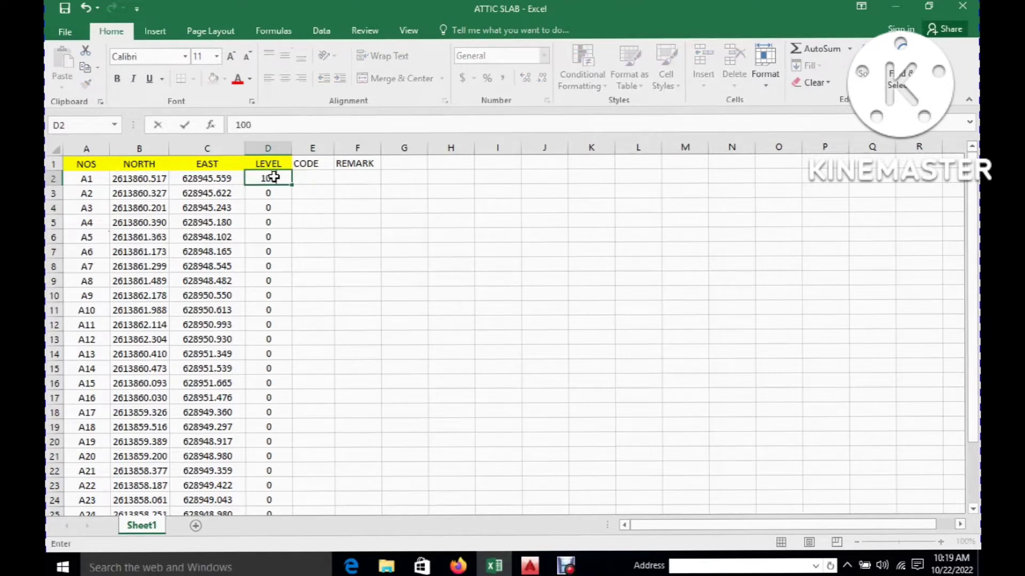
key(Return)
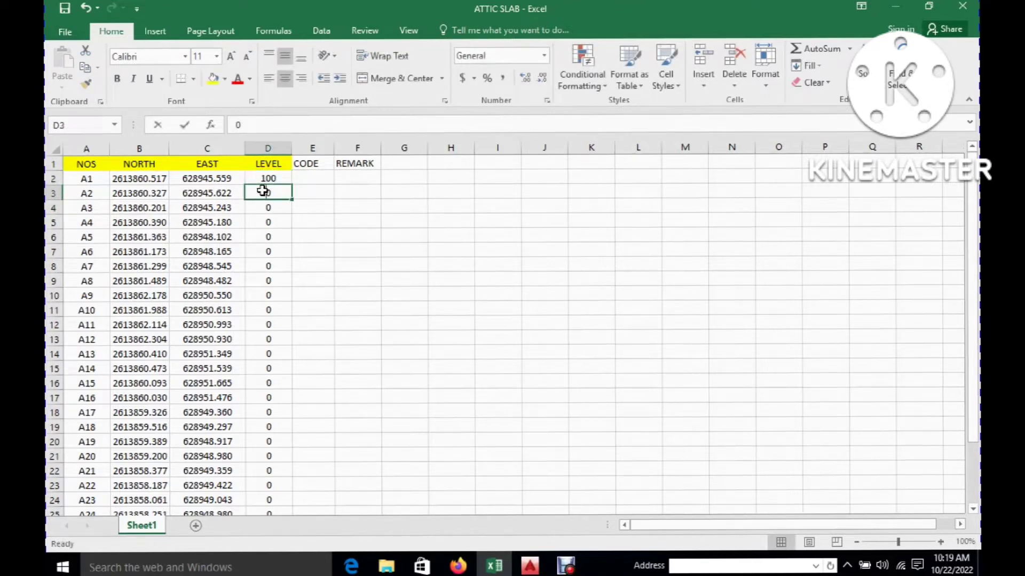
text(1)
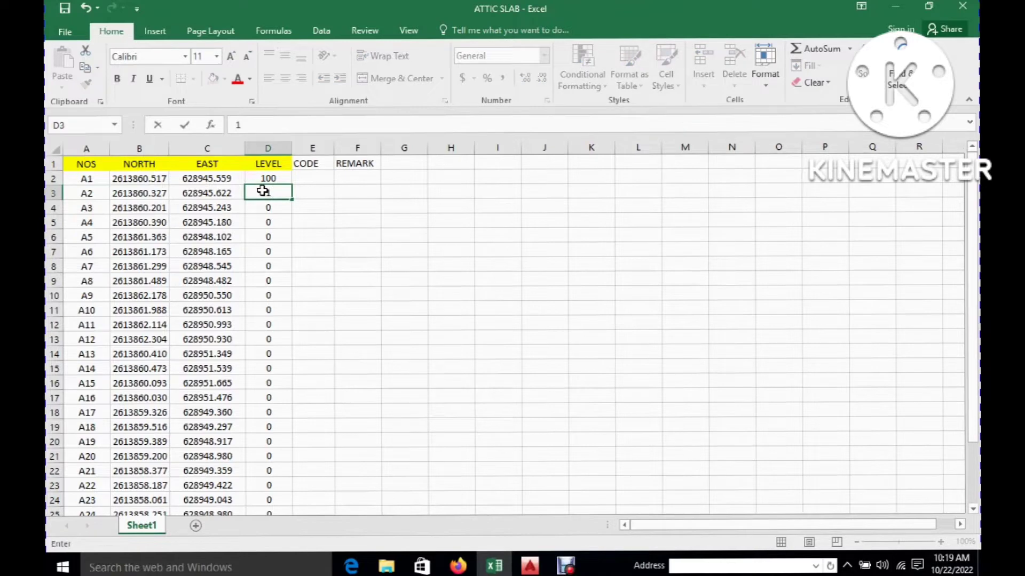
text(00)
click(314, 284)
drag(280, 179, 280, 489)
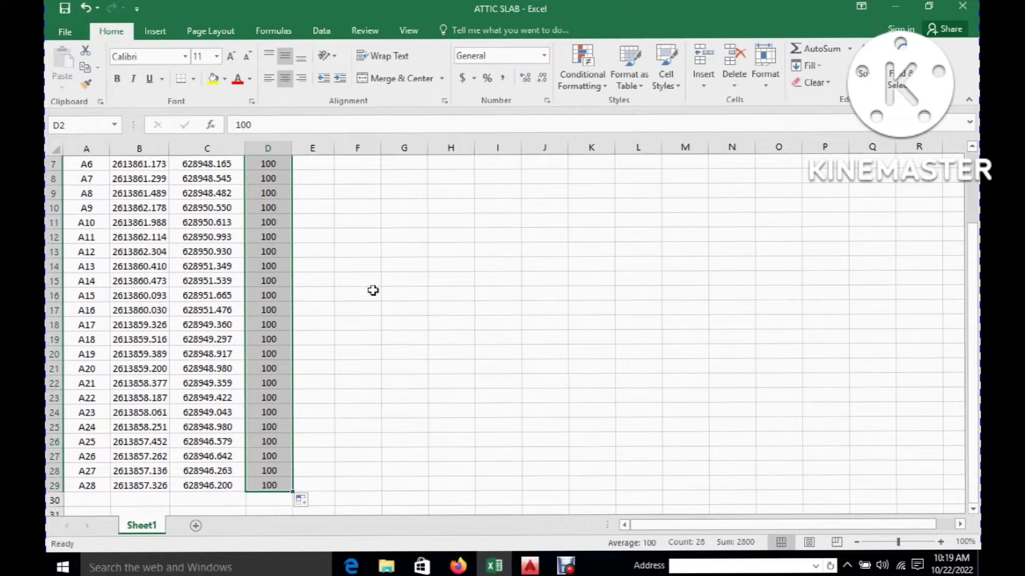
scroll(351, 224, up, 2)
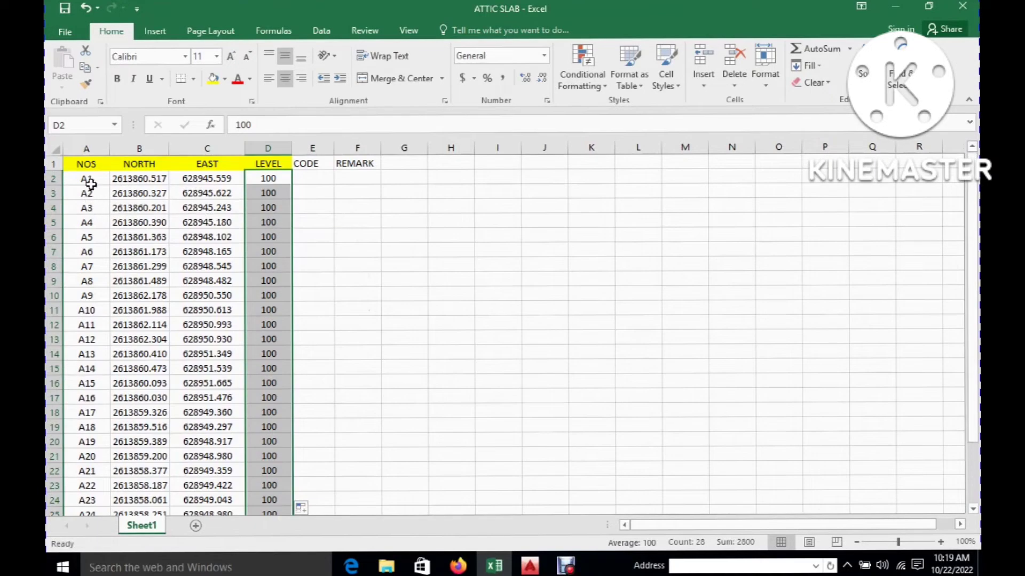
- Copy the point numbers A1 to A28 from the NOS column into the CODE column starting at cell E2
drag(92, 177, 85, 485)
right_click(100, 319)
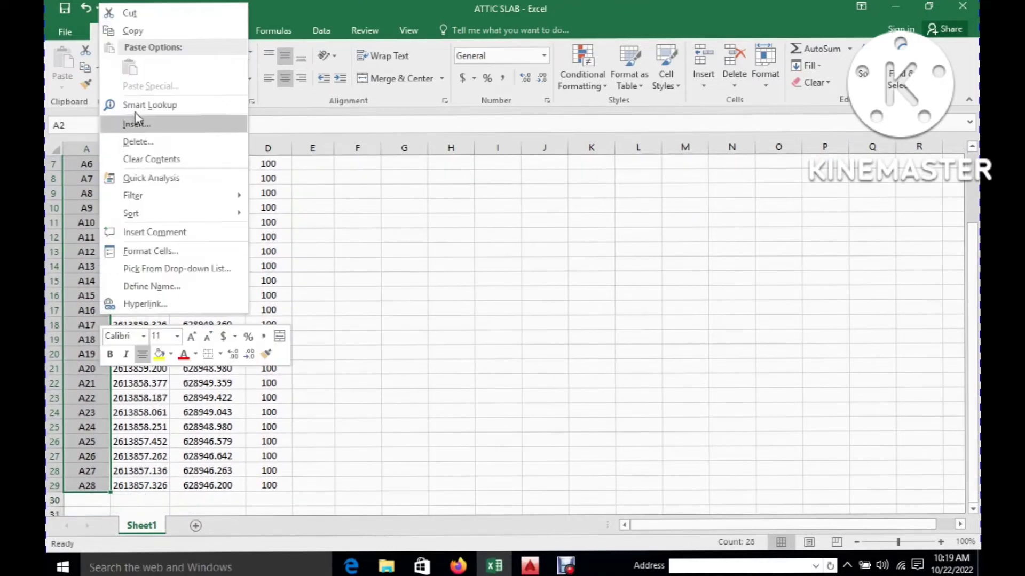
click(133, 30)
scroll(307, 190, up, 2)
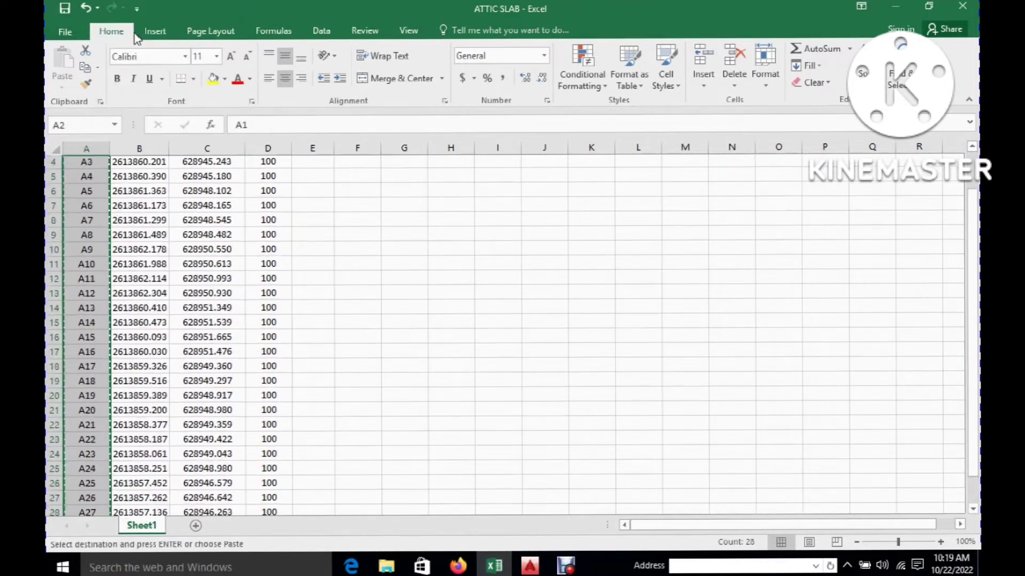
right_click(313, 179)
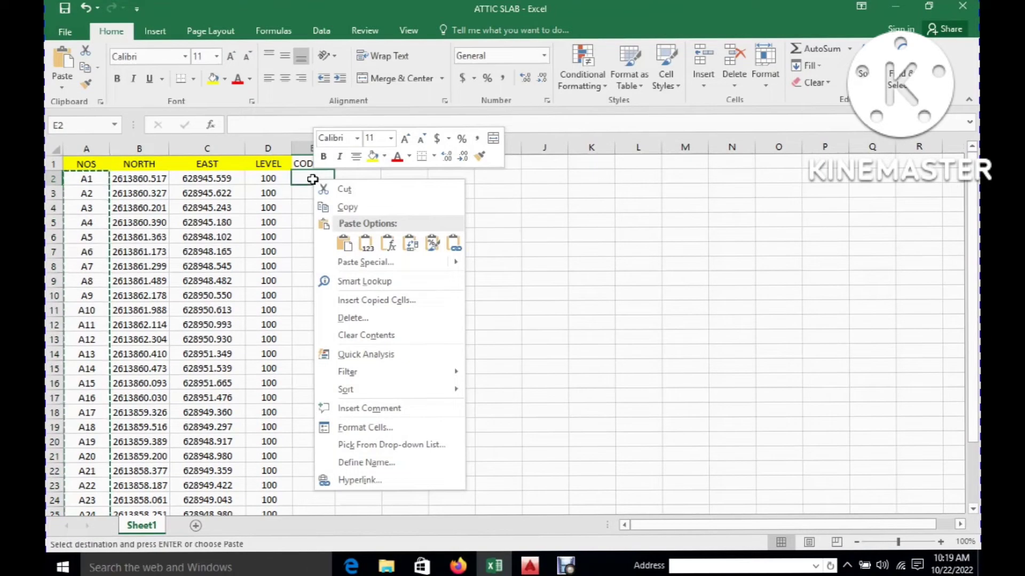
click(343, 244)
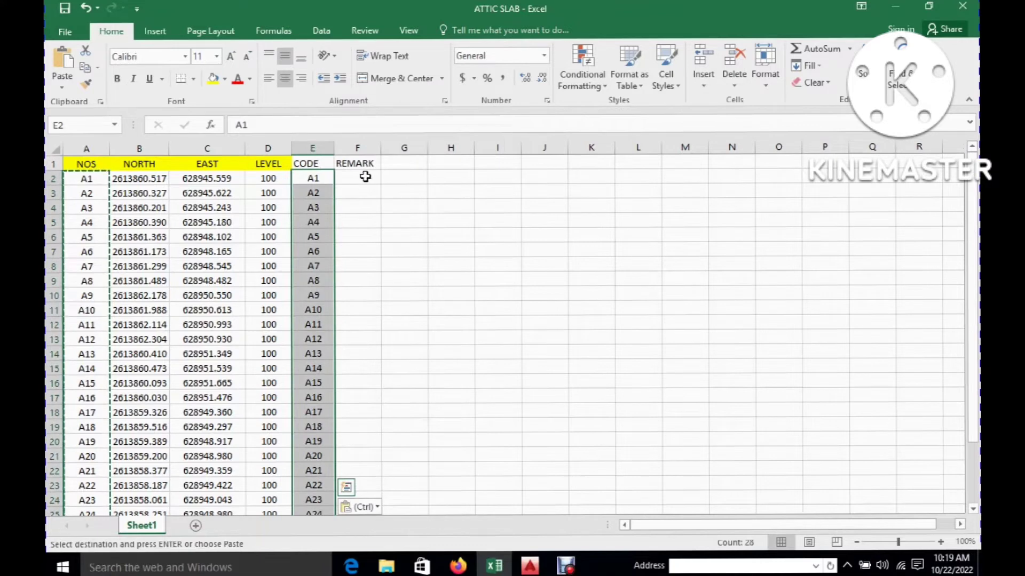
- Enter ML3 in cell F2 under REMARK and fill the series down to row 29
click(365, 177)
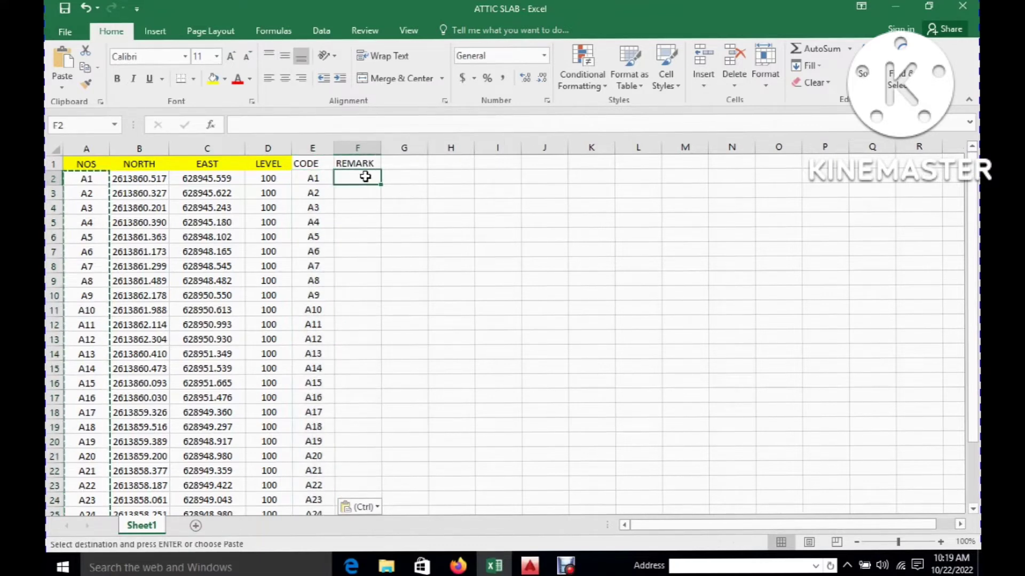
text(ML3)
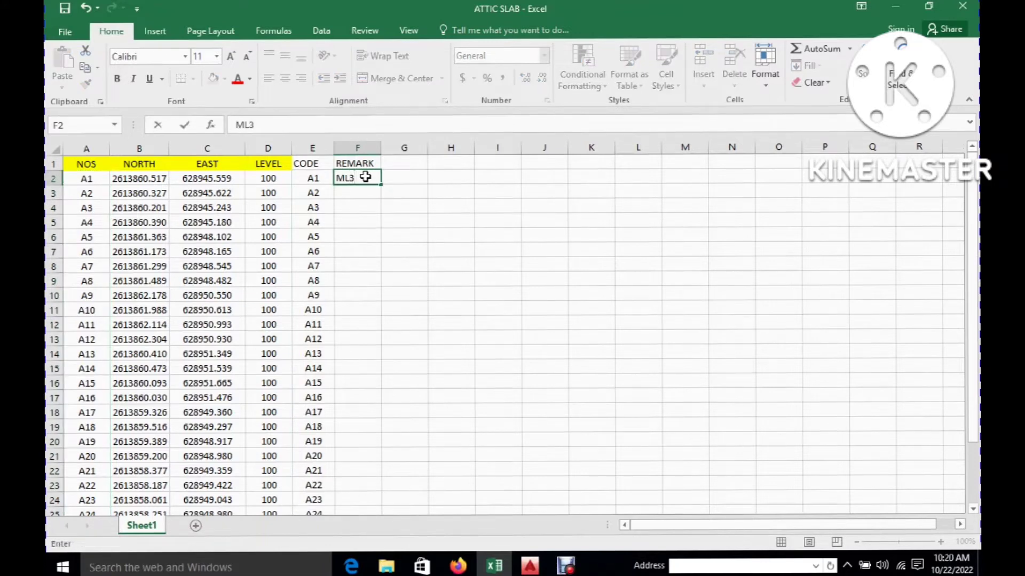
click(390, 197)
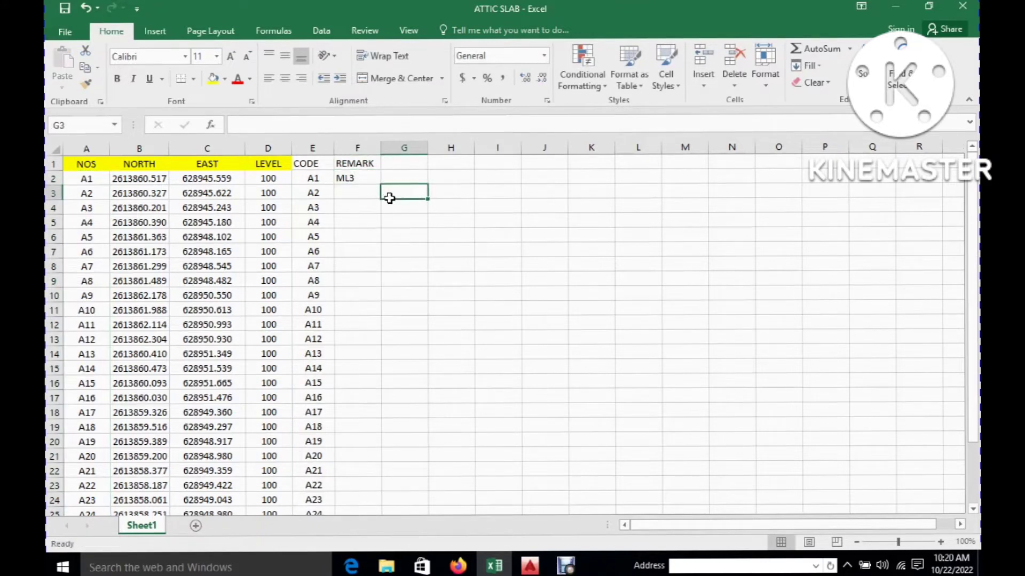
click(366, 178)
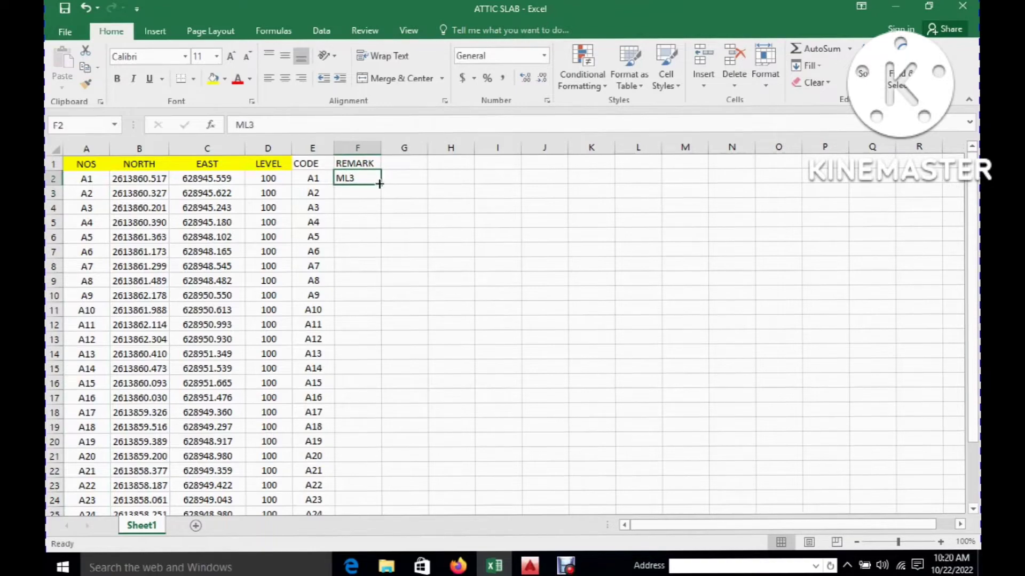
drag(380, 179, 365, 496)
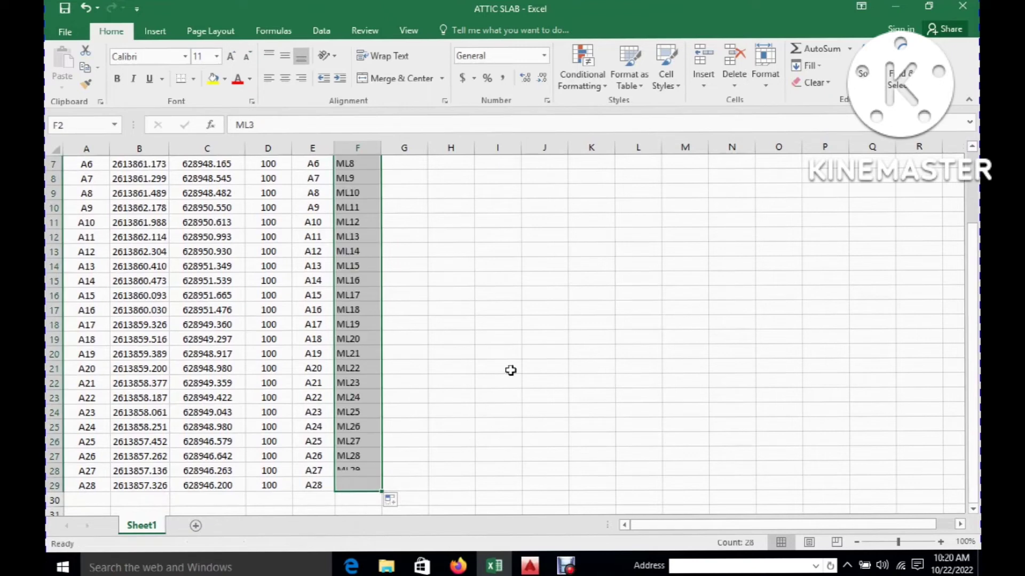
scroll(381, 318, up, 1)
scroll(381, 319, up, 2)
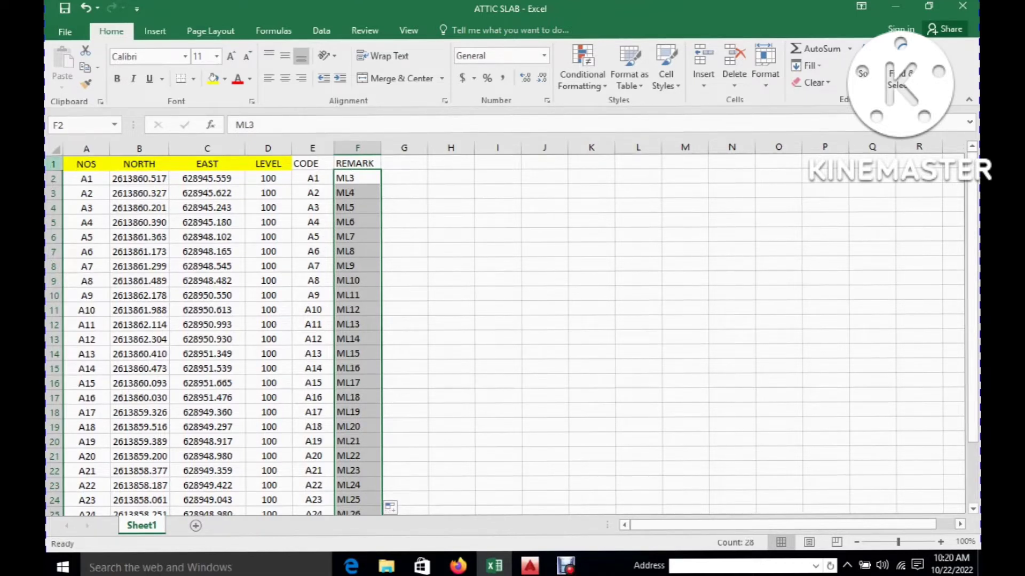
click(485, 248)
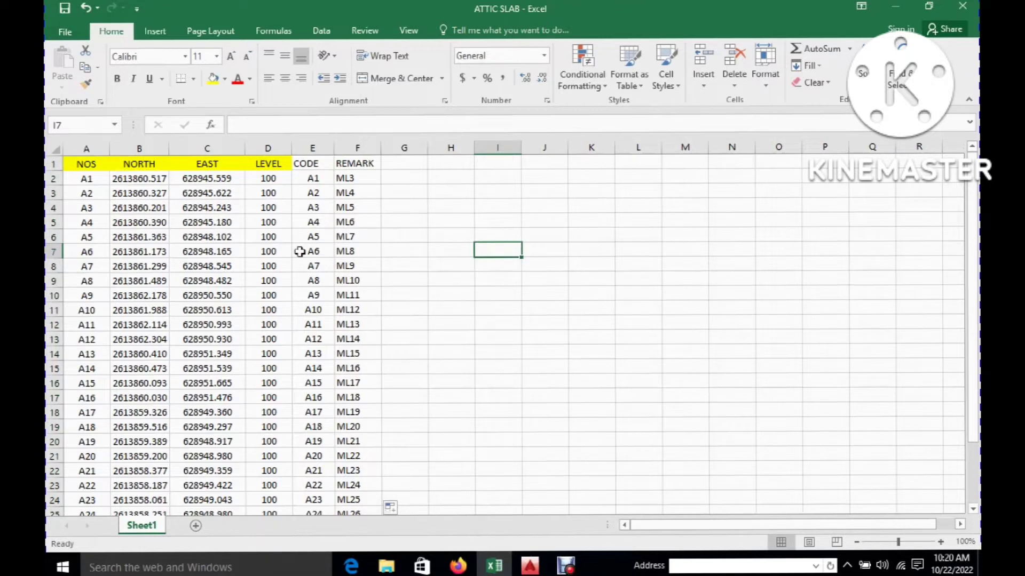
- Save the sheet to the Desktop as Text (Tab delimited) named ATTIC SLAB and place the text file beside the workbook icon
click(64, 34)
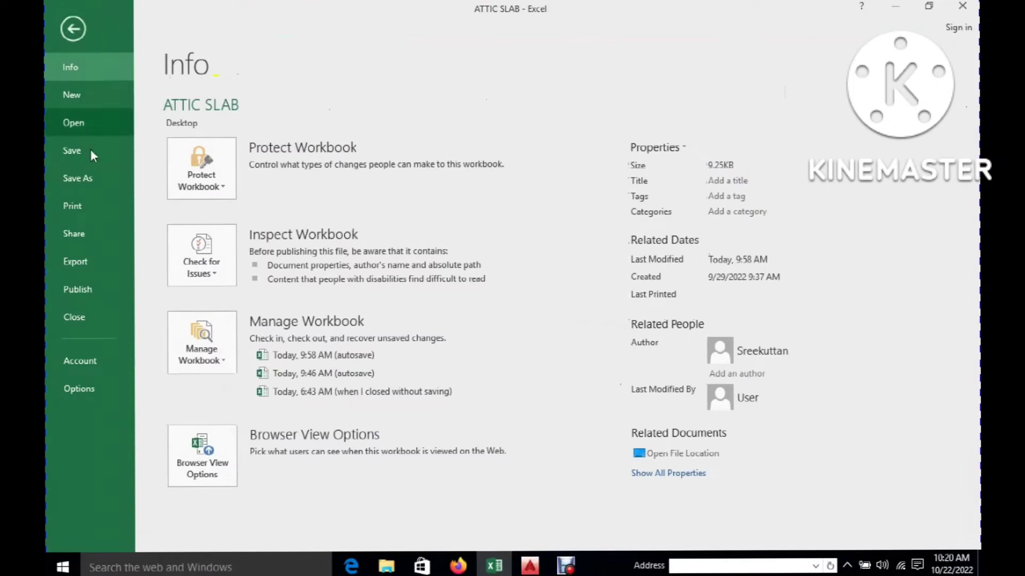
click(98, 177)
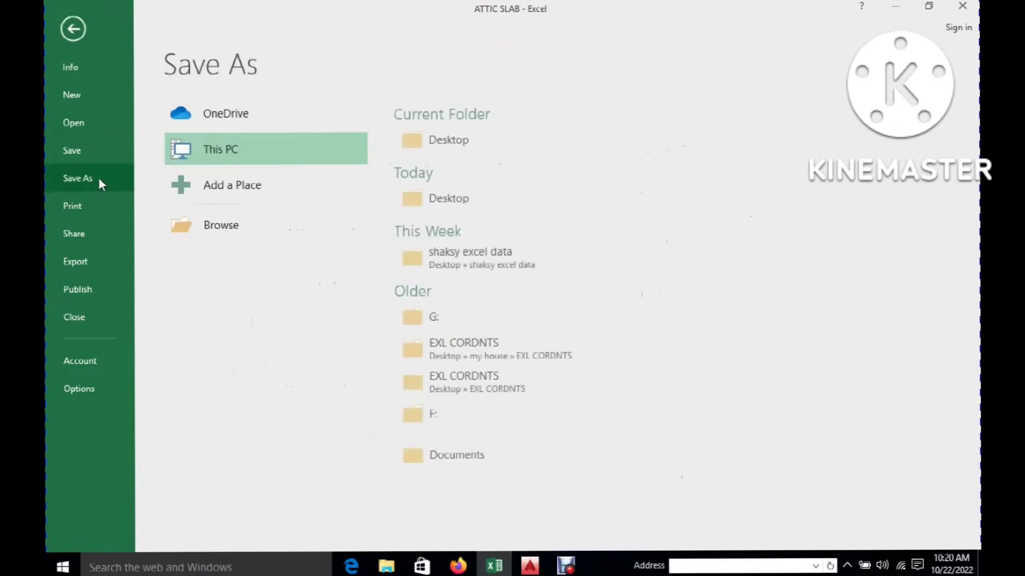
click(461, 208)
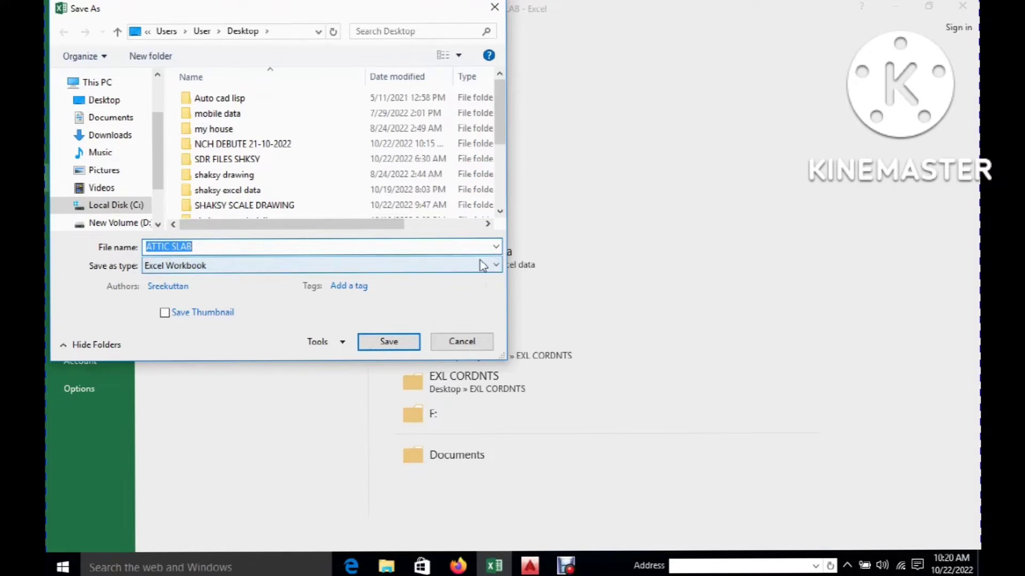
click(494, 267)
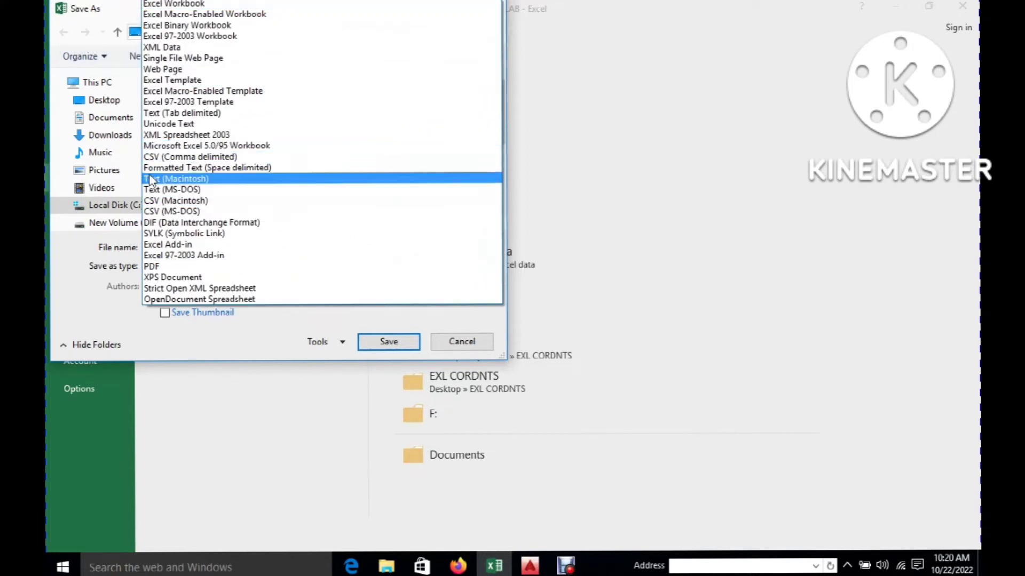
click(159, 114)
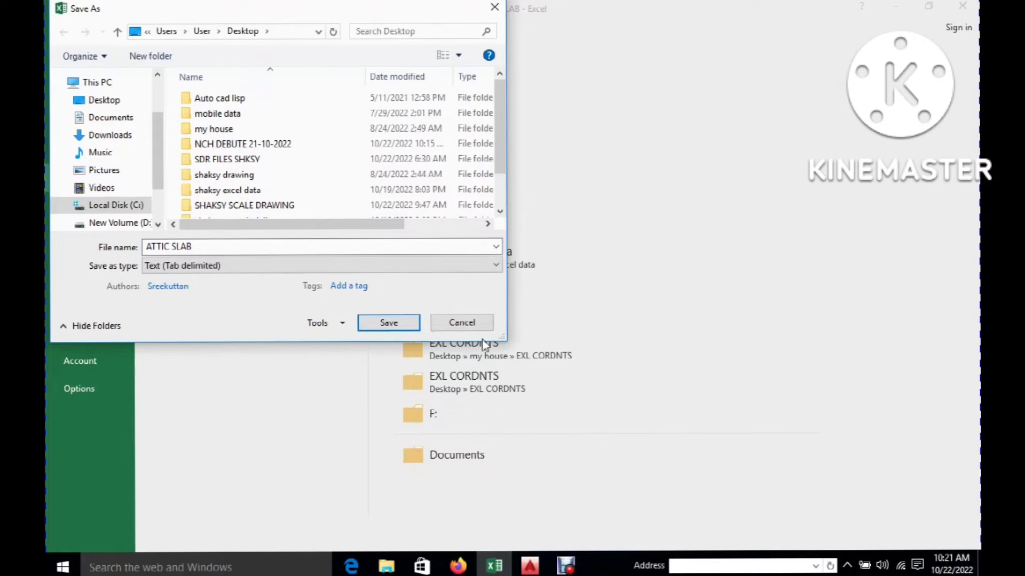
click(401, 324)
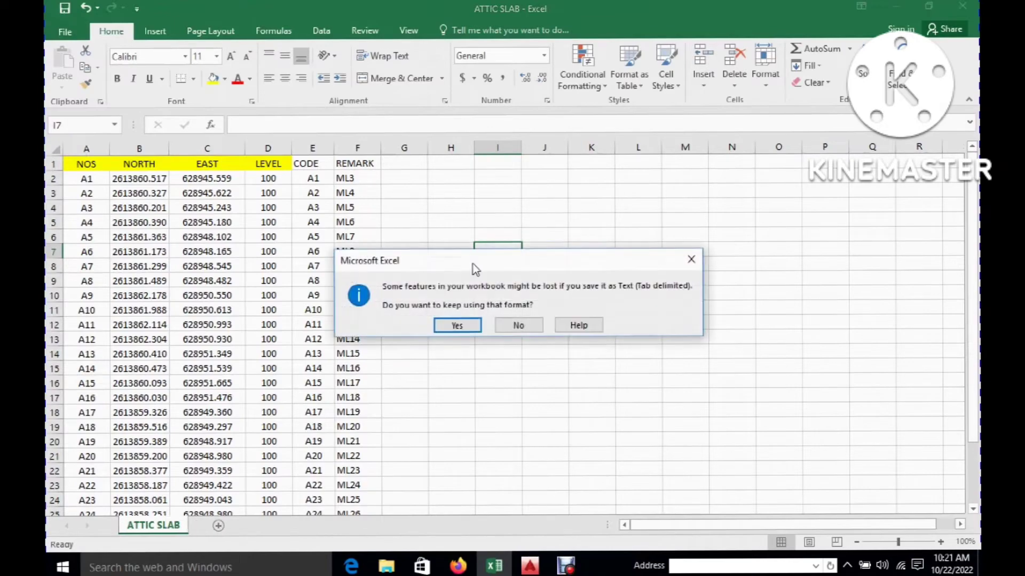
click(457, 325)
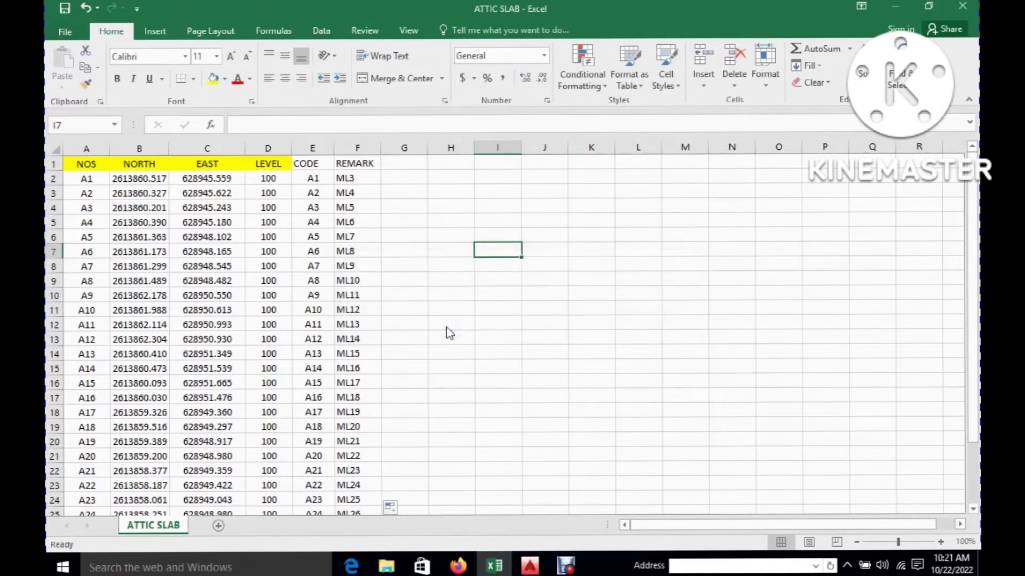
click(895, 11)
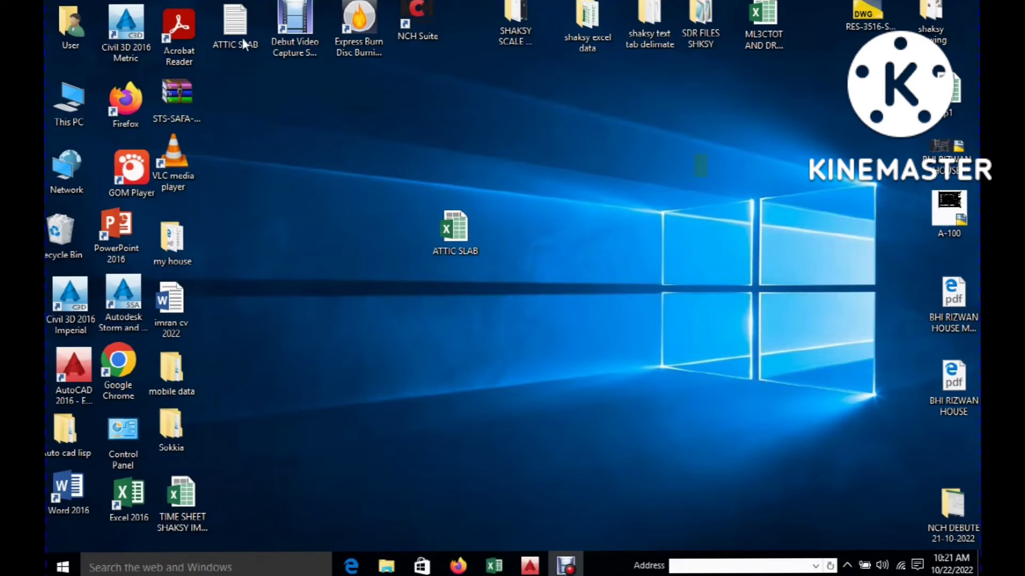
drag(242, 38, 560, 231)
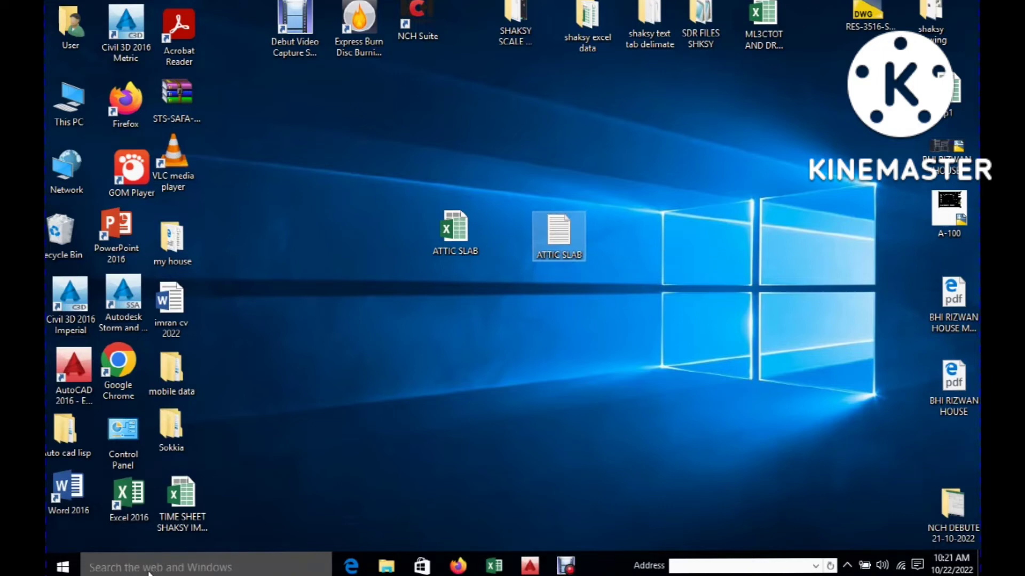
- Switch to ProLINK and create a new project named project46 in the Data folder
click(197, 569)
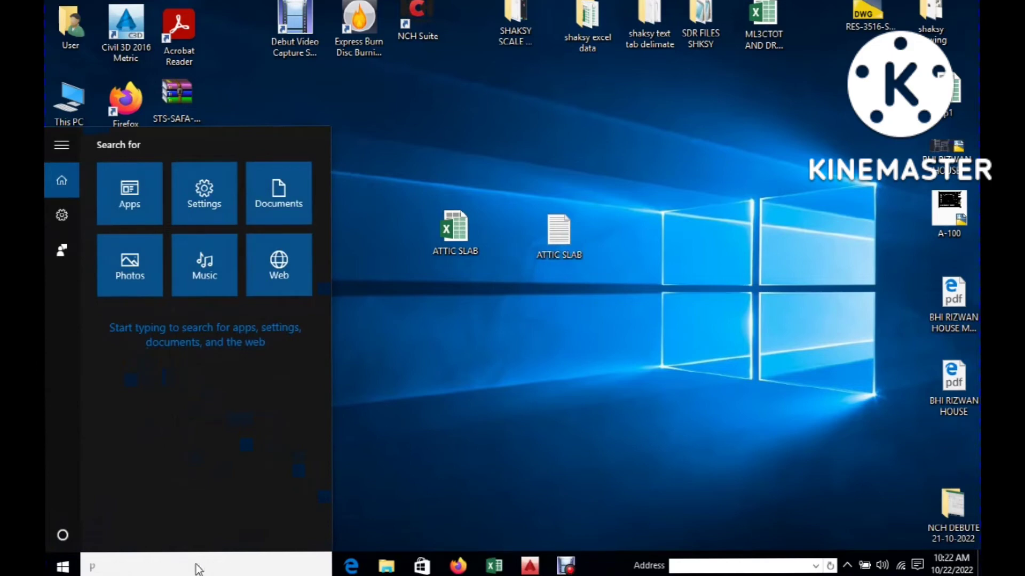
text(PRO)
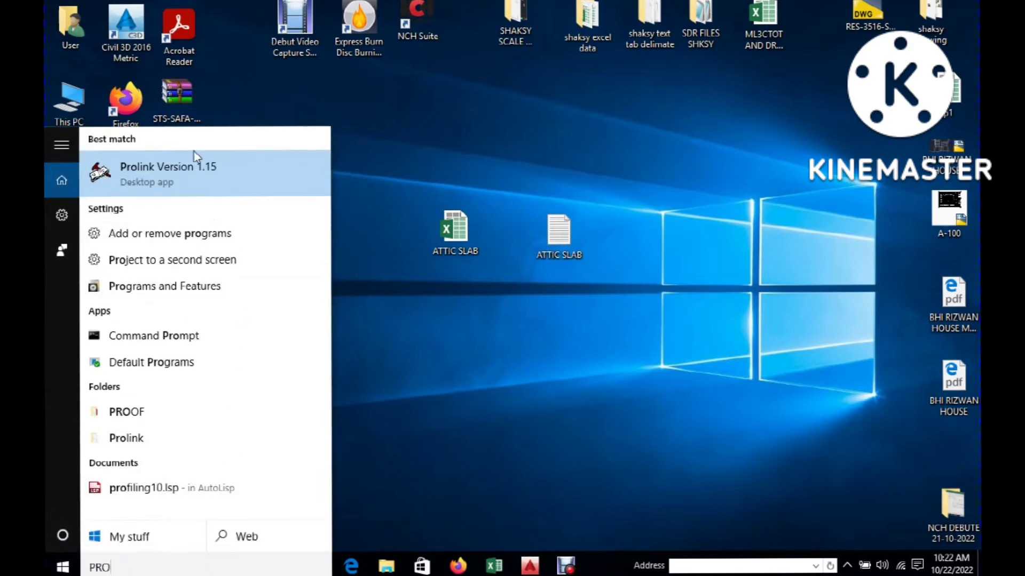
click(217, 169)
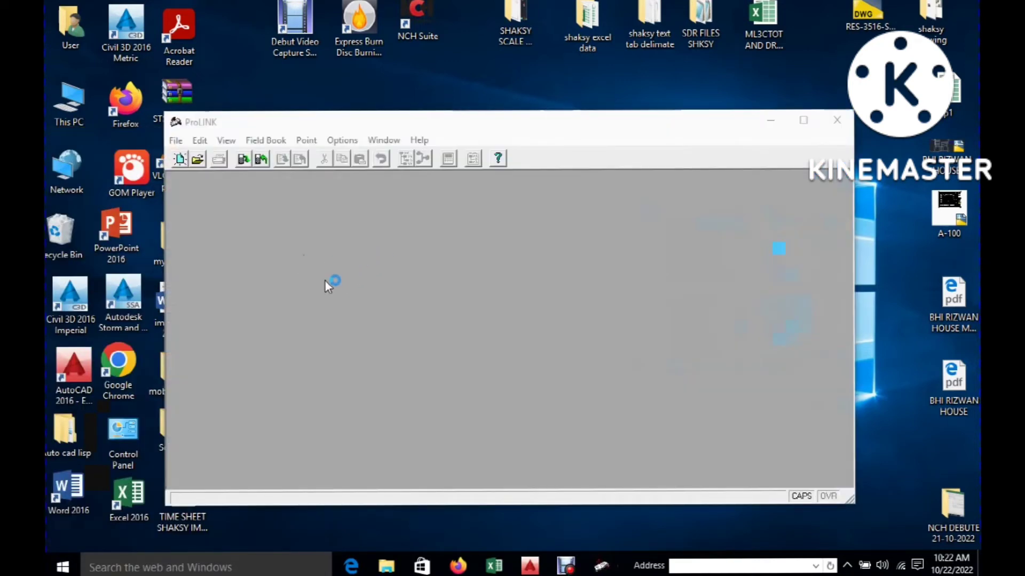
click(179, 155)
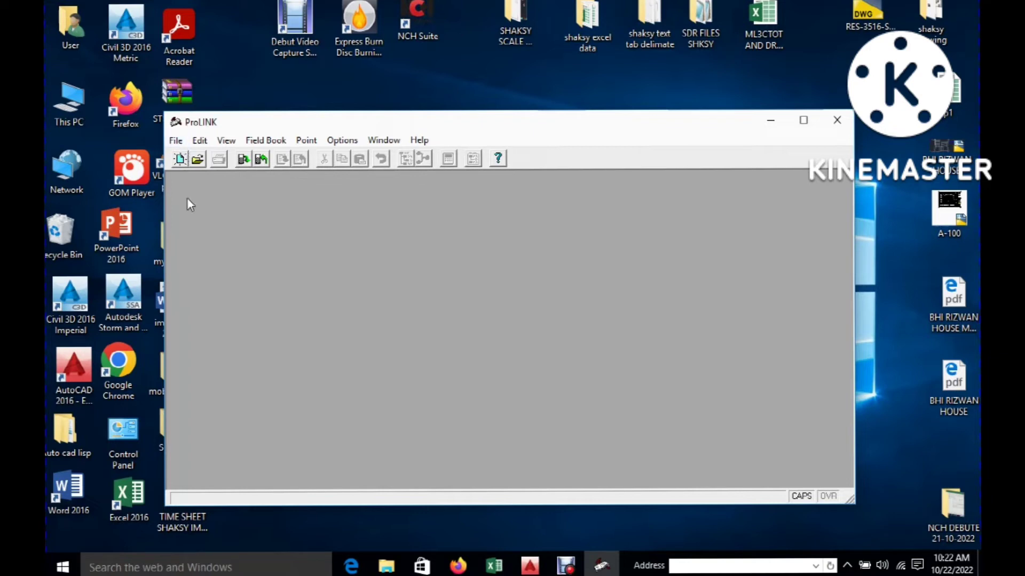
click(175, 142)
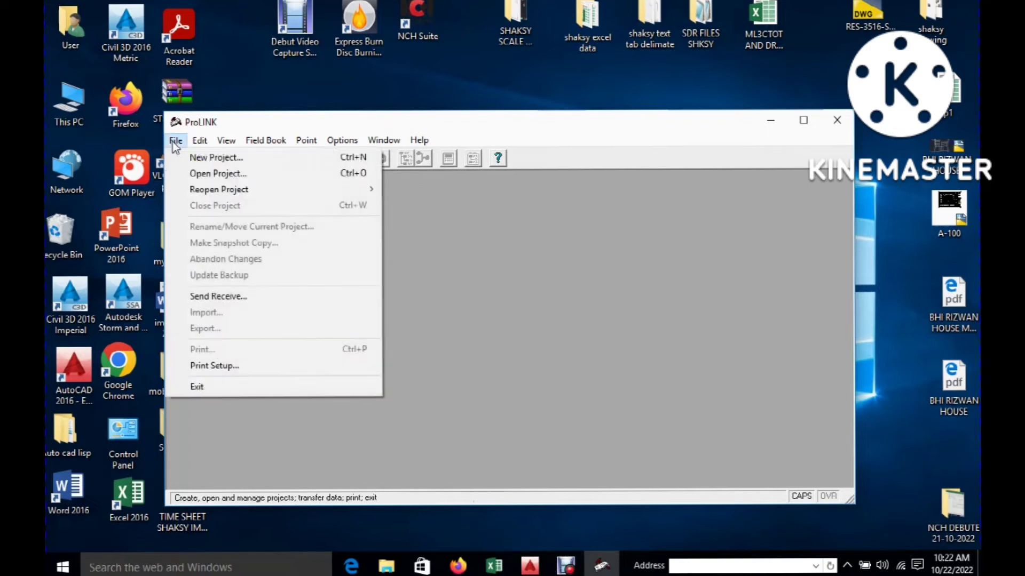
click(239, 163)
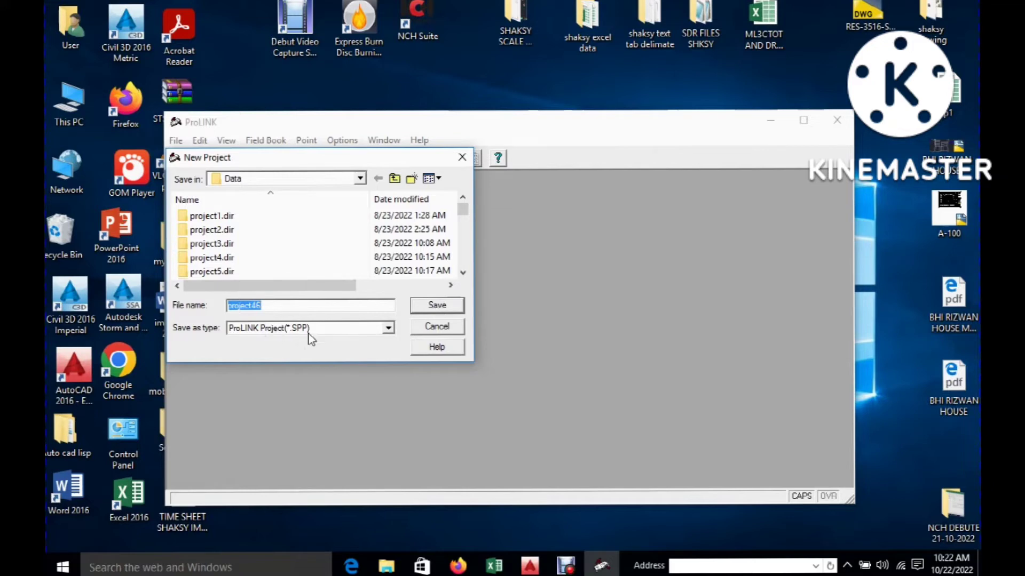
click(437, 306)
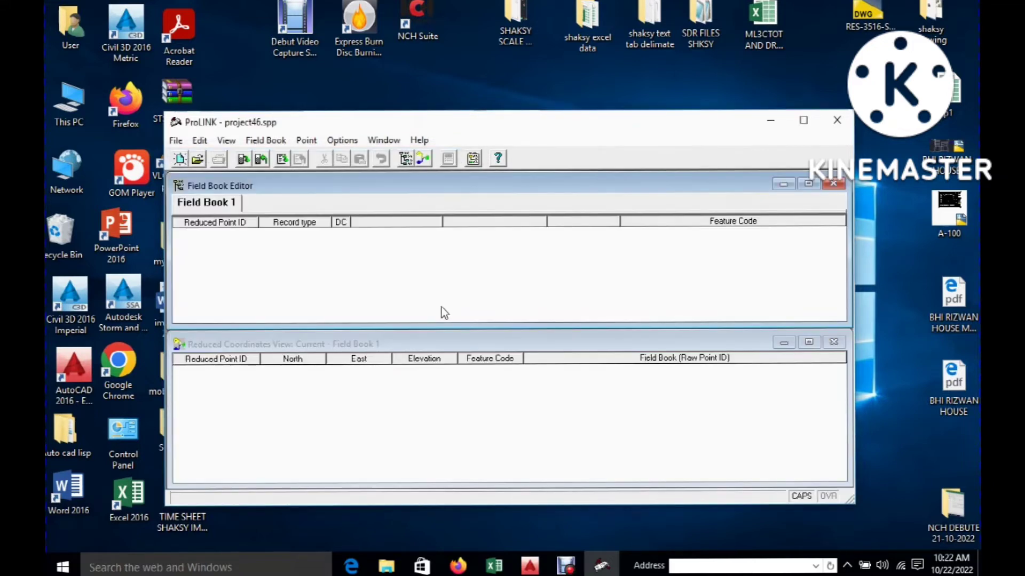
- Import the ATTIC SLAB text file from the Desktop into the current field book with the Pt N E Z Cd <Tab> Del. FBK conversion
click(283, 160)
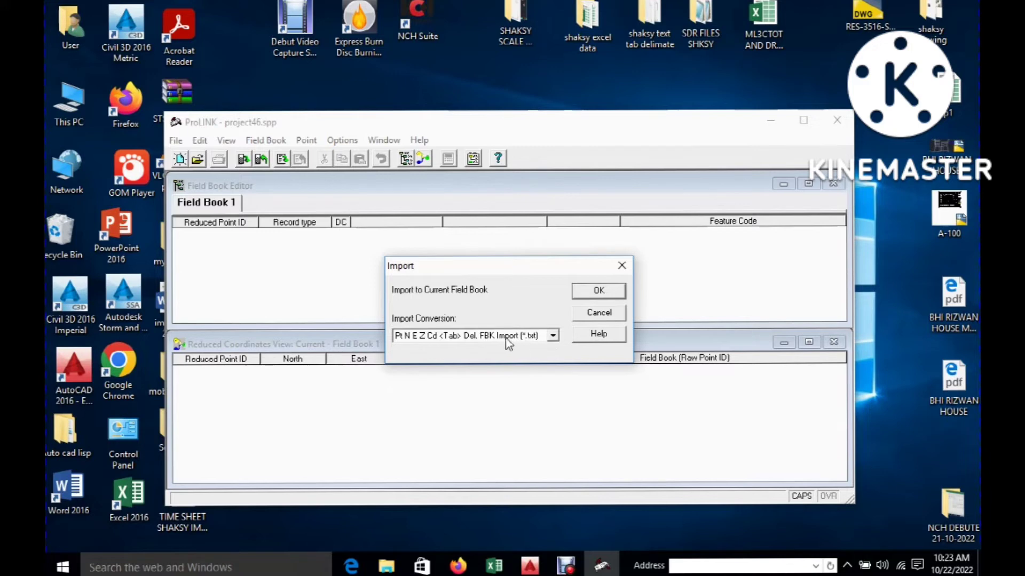
click(605, 294)
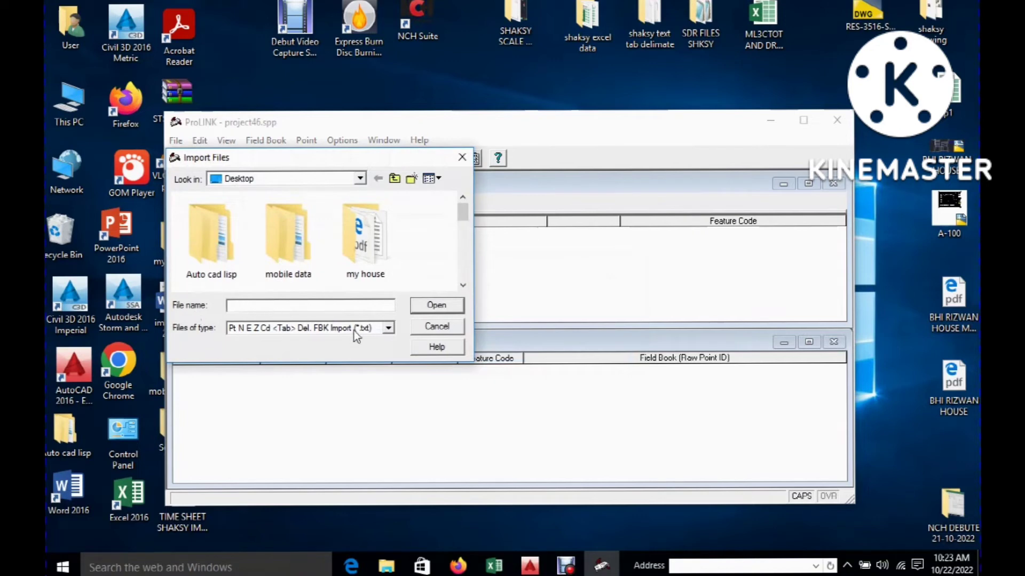
click(464, 286)
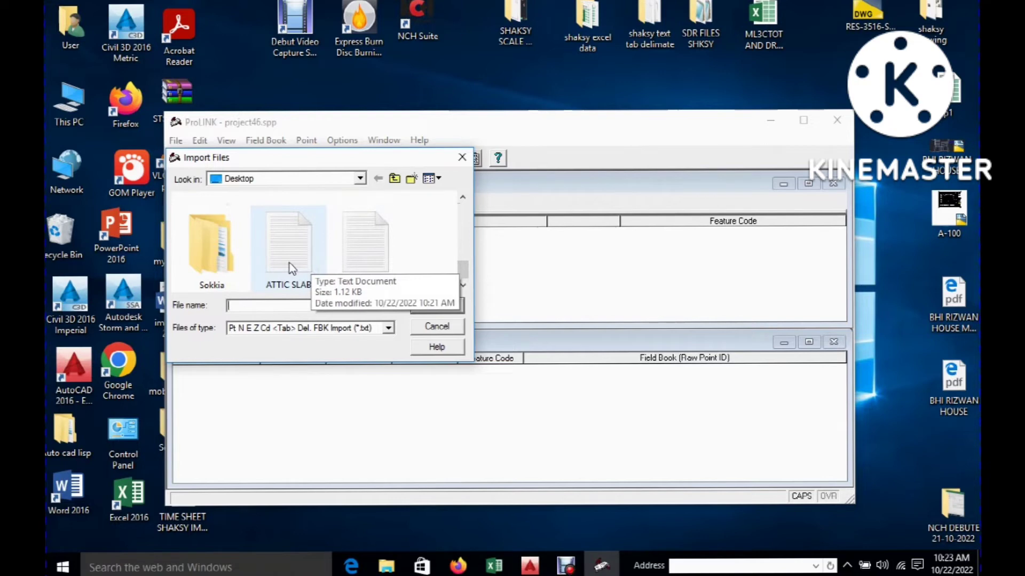
click(289, 262)
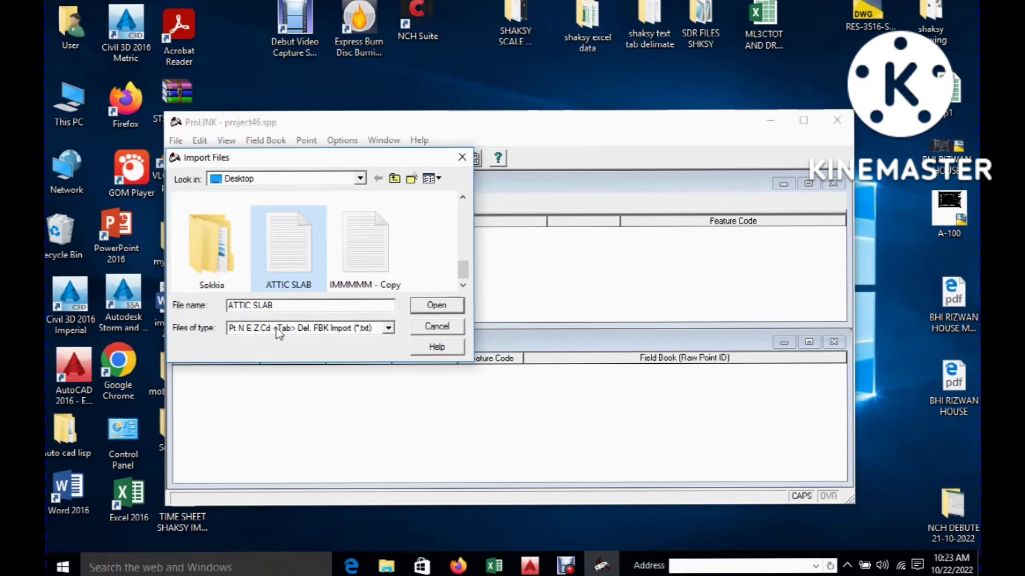
click(436, 305)
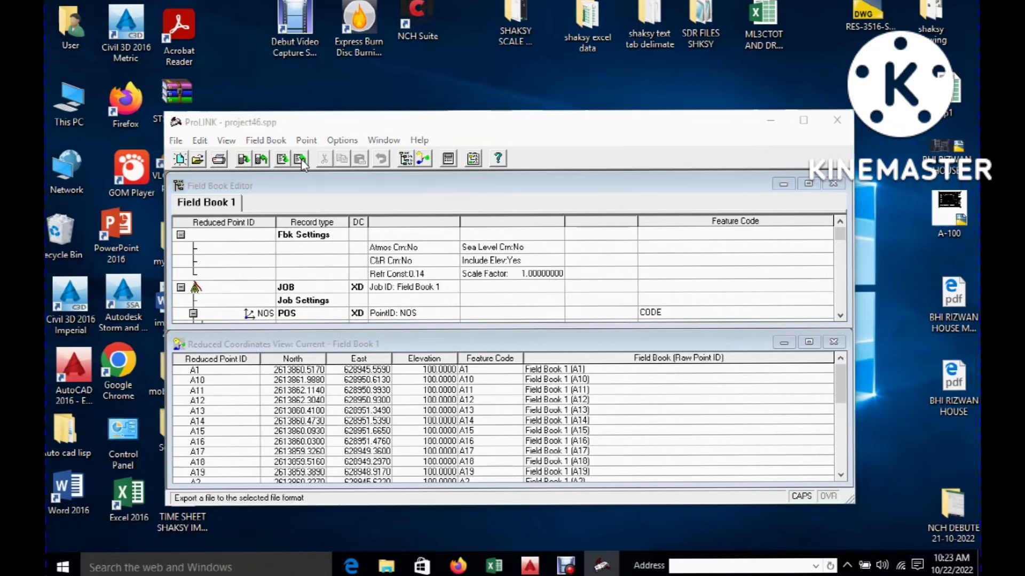
- Export the current field book to the Desktop in SDR 33 format under the name ATTIC SLAB
click(300, 159)
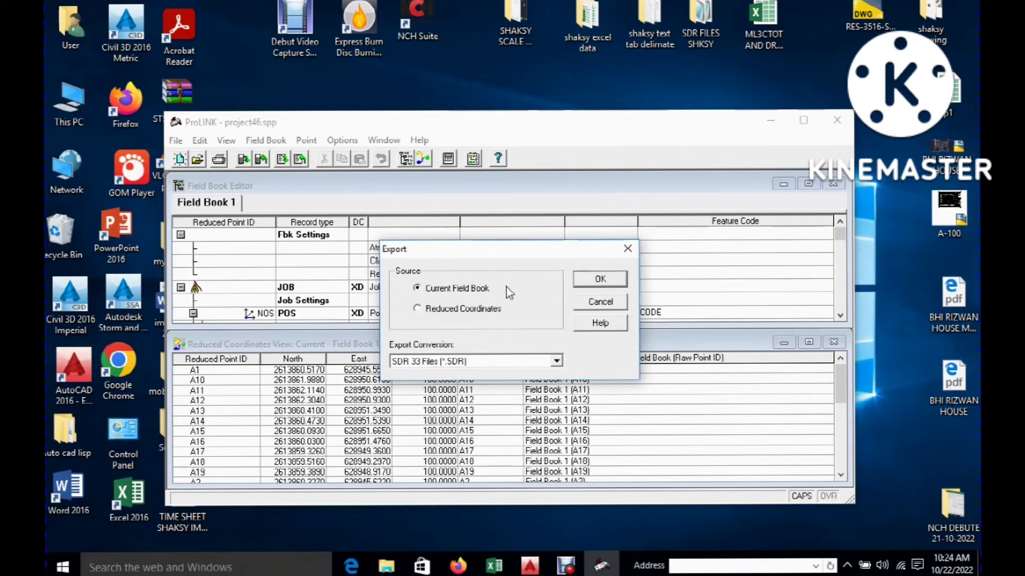
click(605, 283)
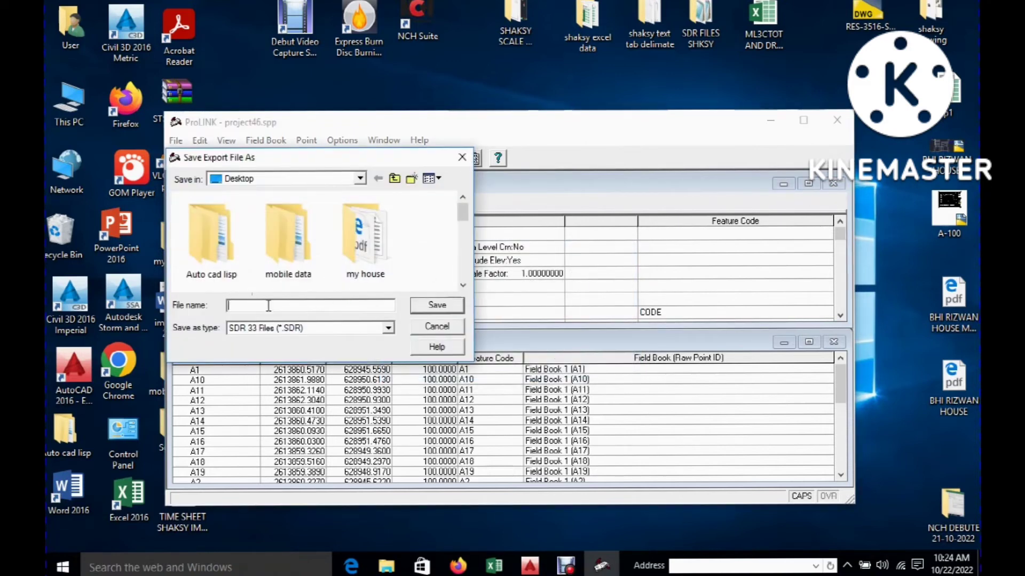
text(ATT)
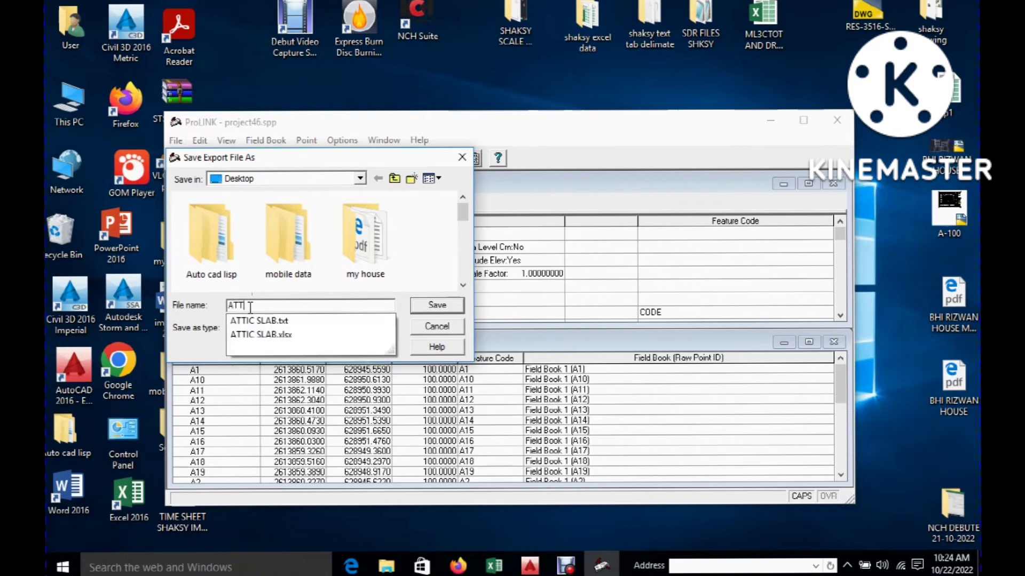
click(323, 320)
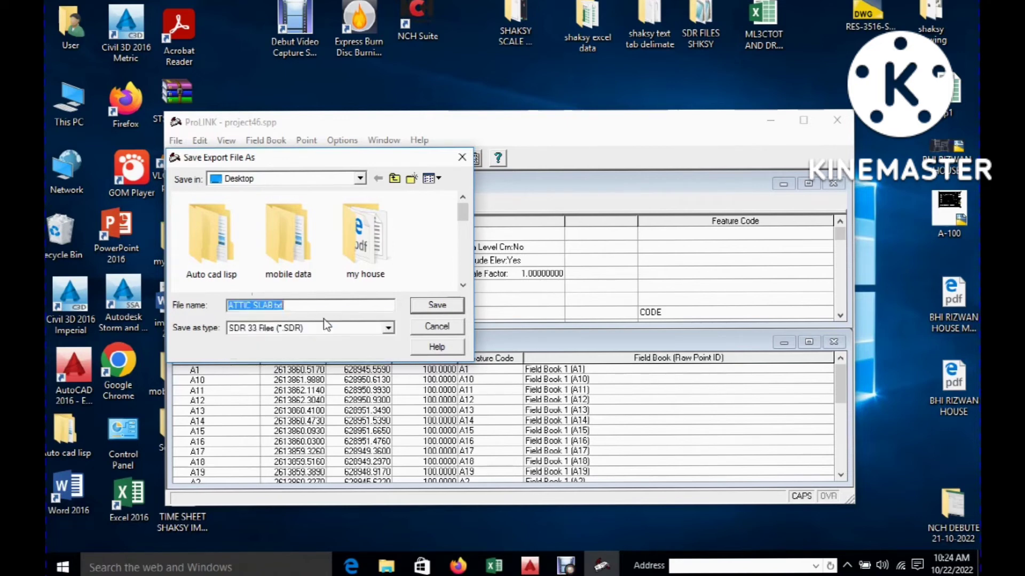
click(292, 306)
key(BackSpace)
key(BackSpace)
key(BackSpace)
key(BackSpace)
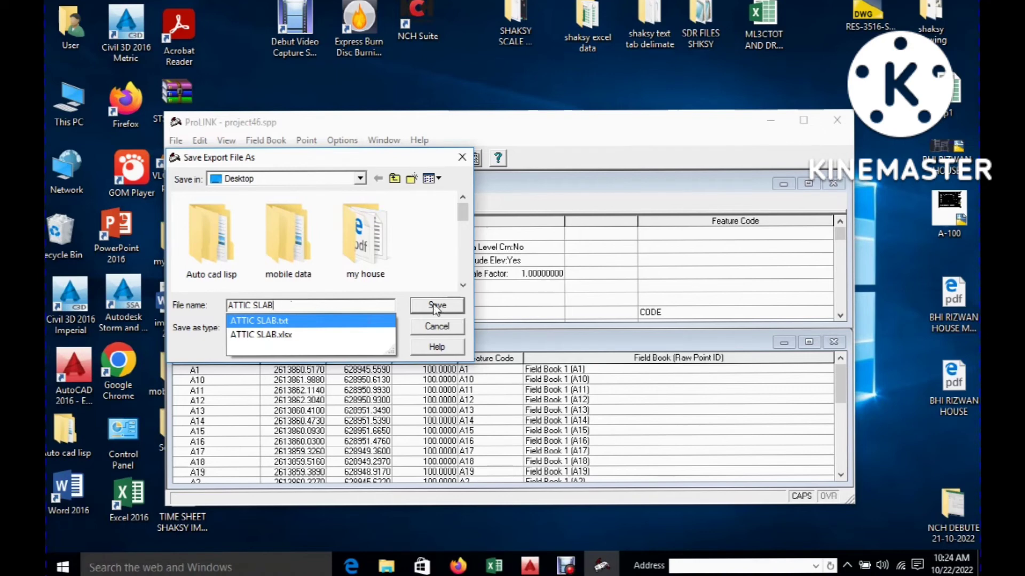
click(436, 308)
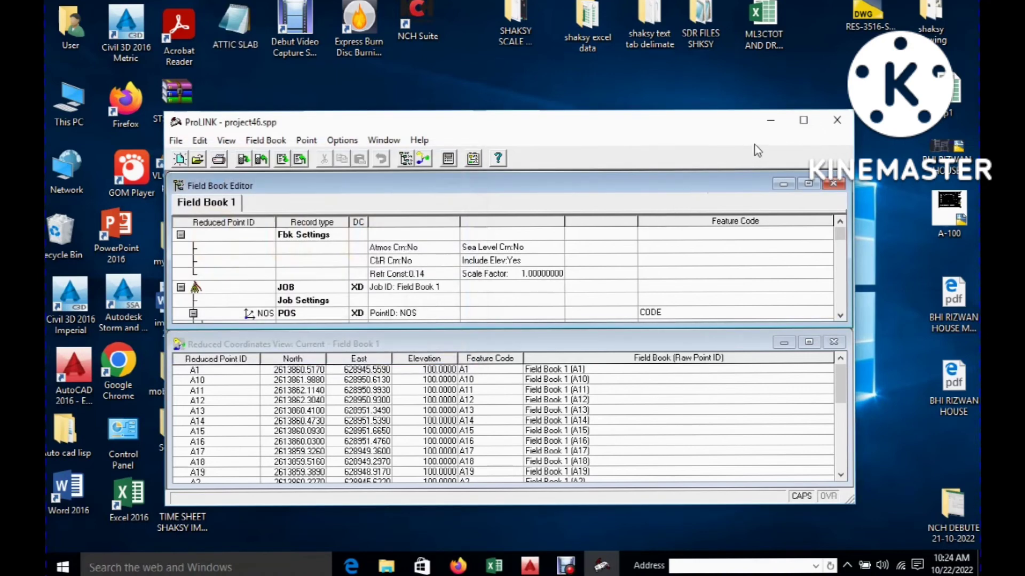
- Place the exported SDR file beside the ATTIC SLAB text file on the desktop, and open it in Notepad to check its point records
click(771, 123)
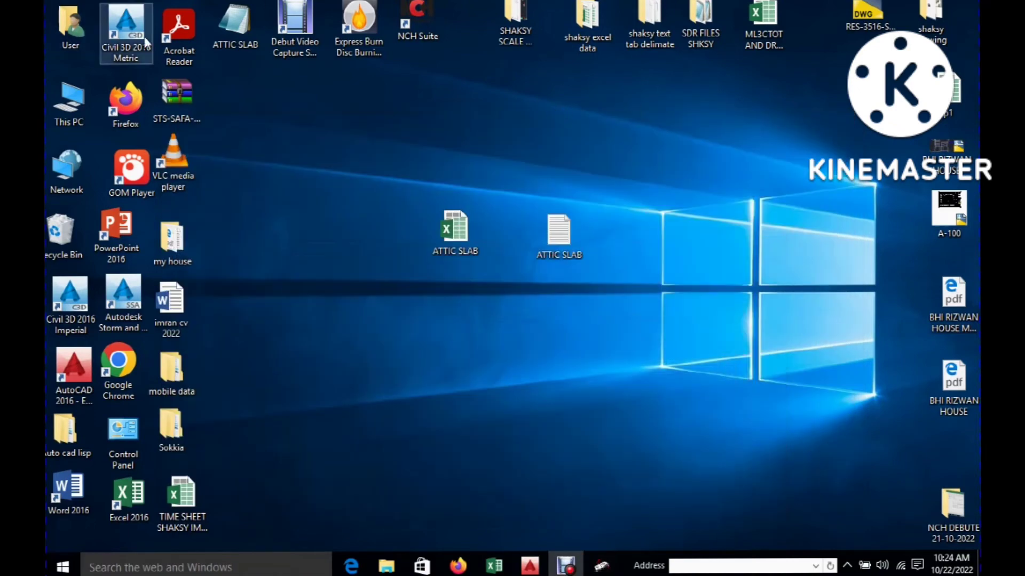
drag(243, 22, 639, 225)
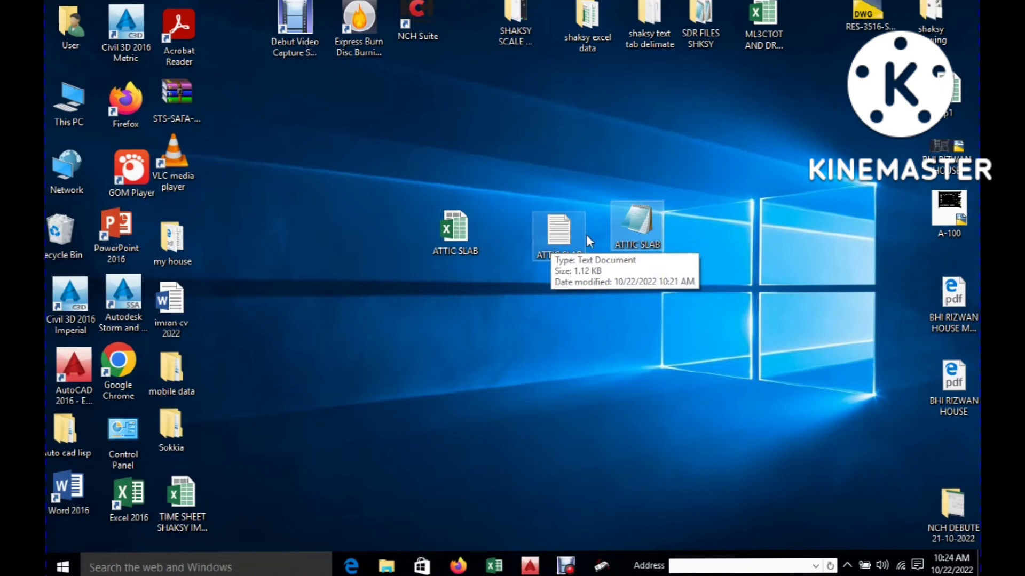
double_click(645, 220)
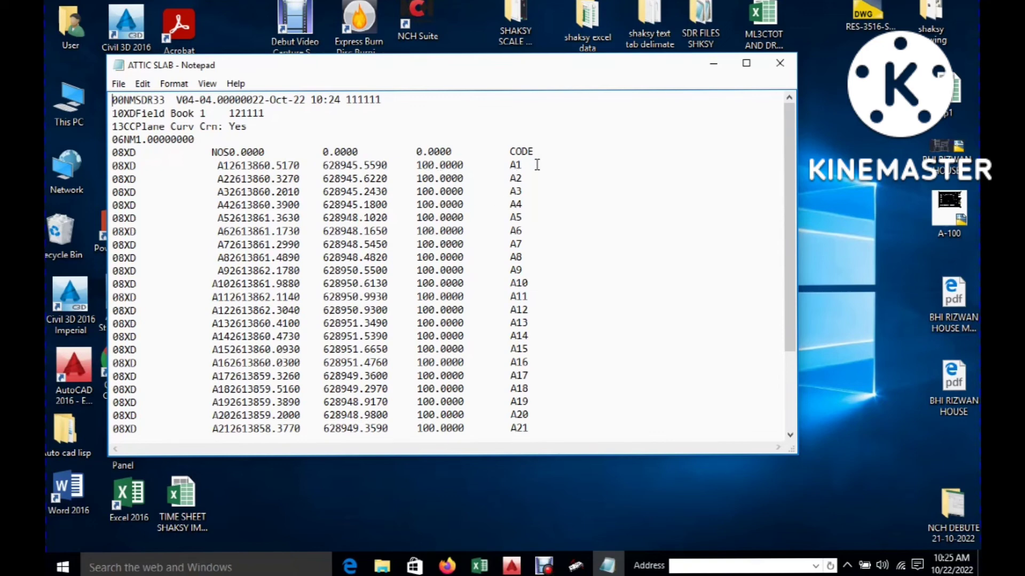
click(779, 64)
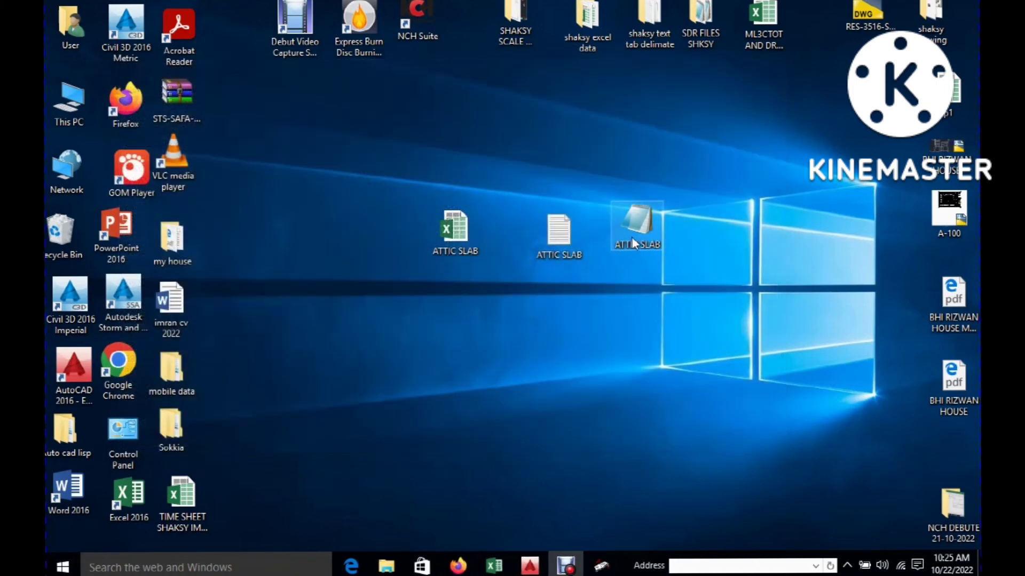